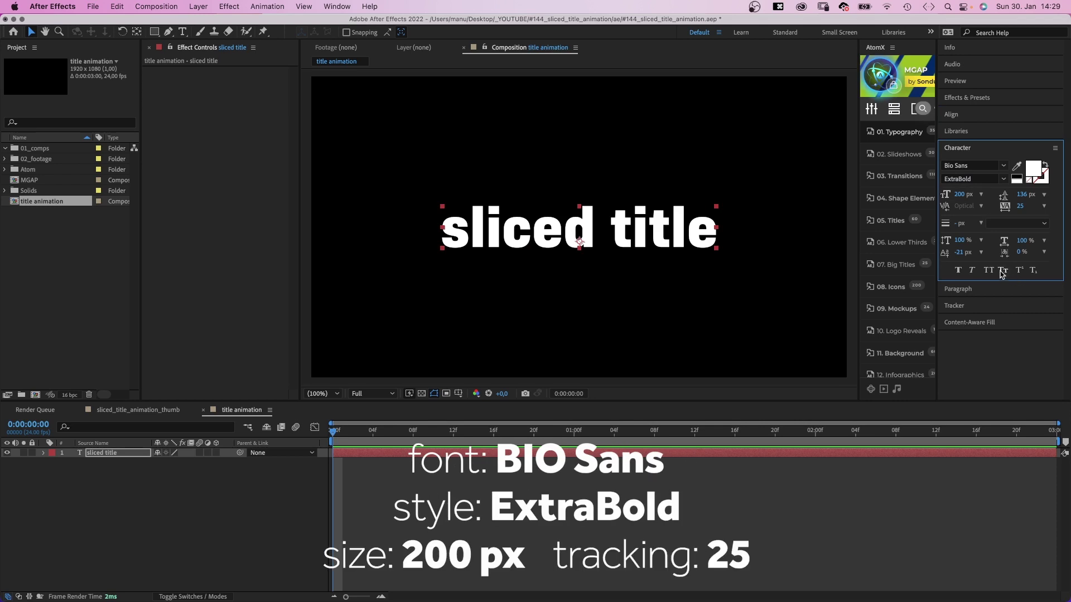
- Set the "sliced title" text to All Caps with a tracking of 25
left_click(989, 270)
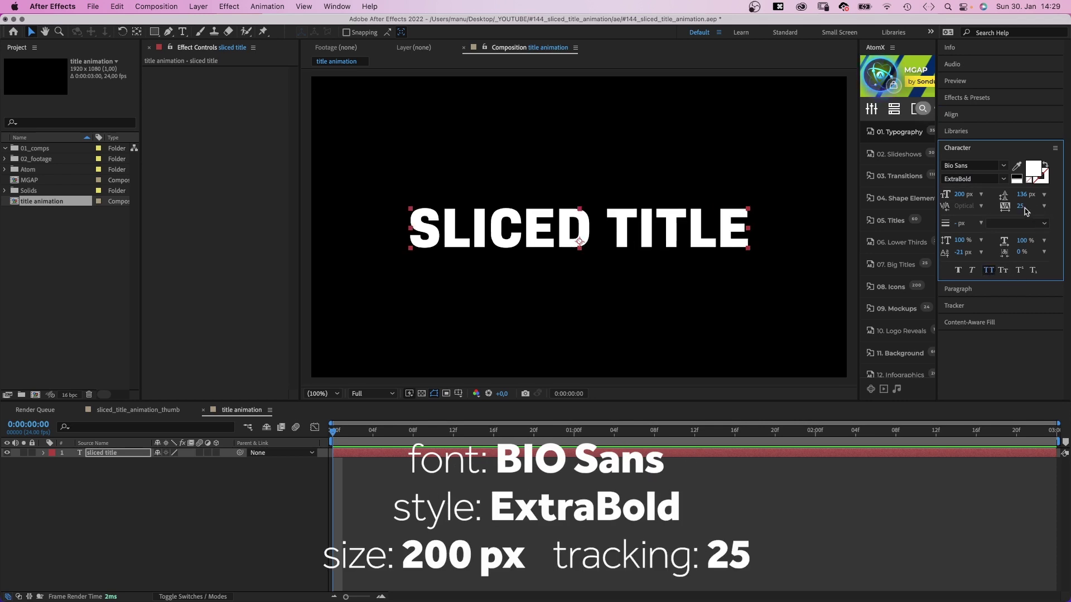
type("25")
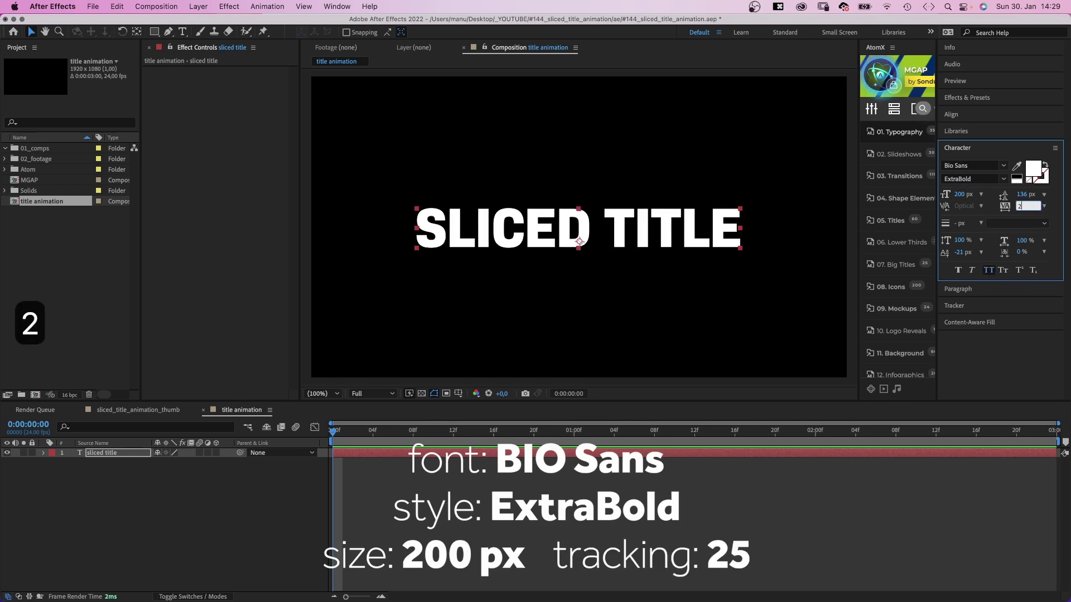
key("Return")
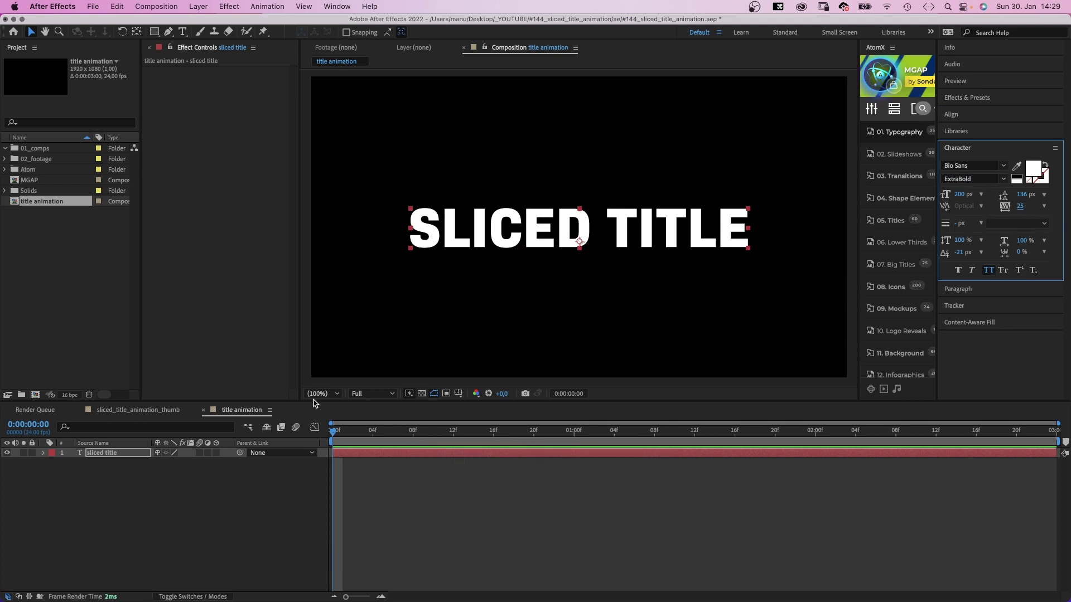
- Create a 1920 x 1080 px solid named "mask right" in light cyan 83FFFF and place it below the title layer
key("super+y")
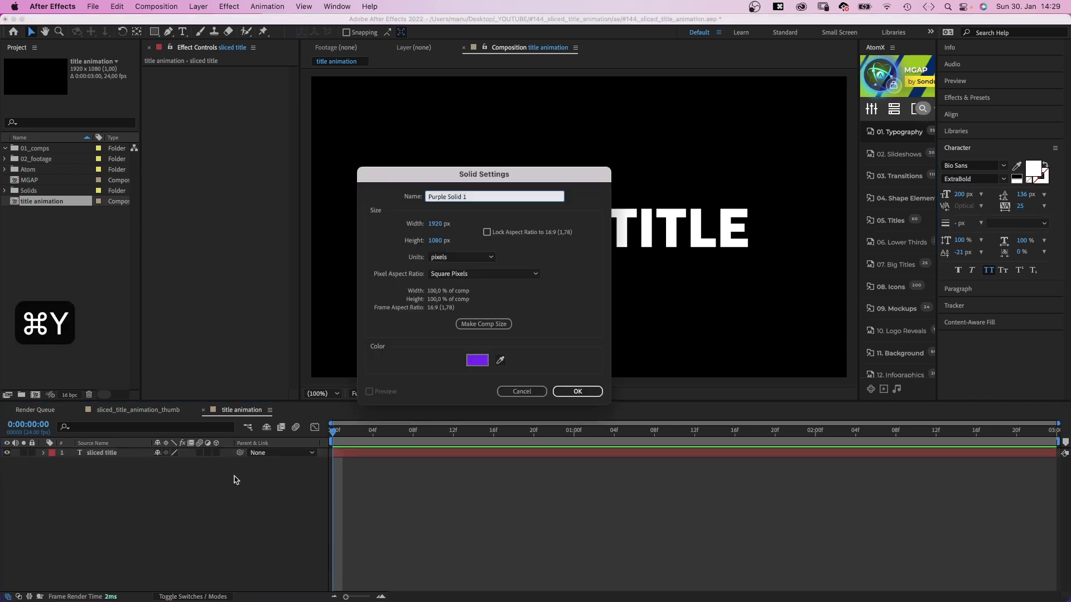
type("mas")
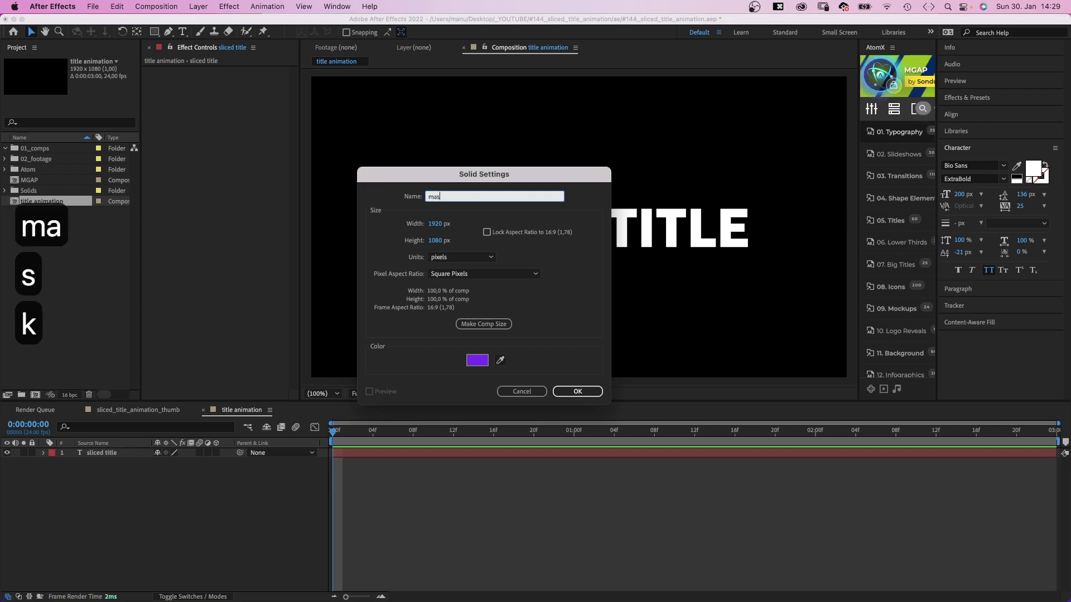
type("k right")
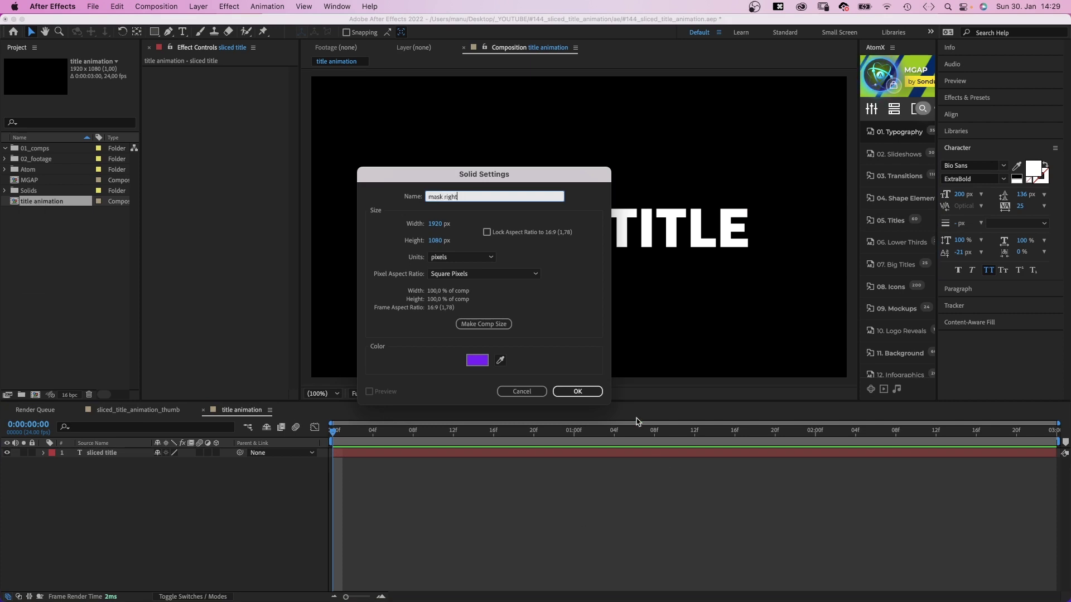
left_click(580, 392)
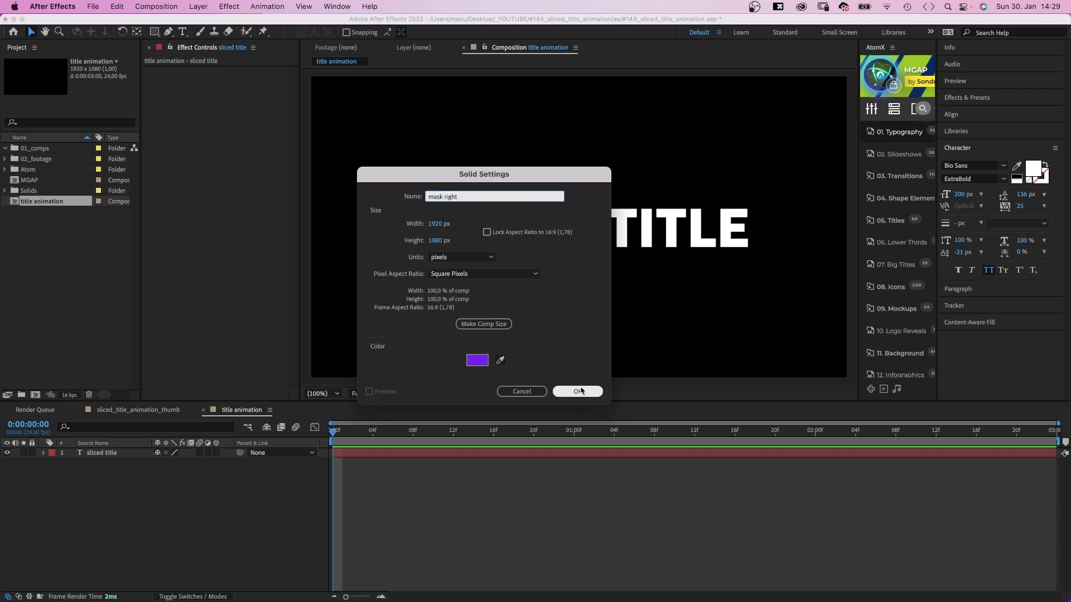
left_click(477, 360)
left_click(284, 330)
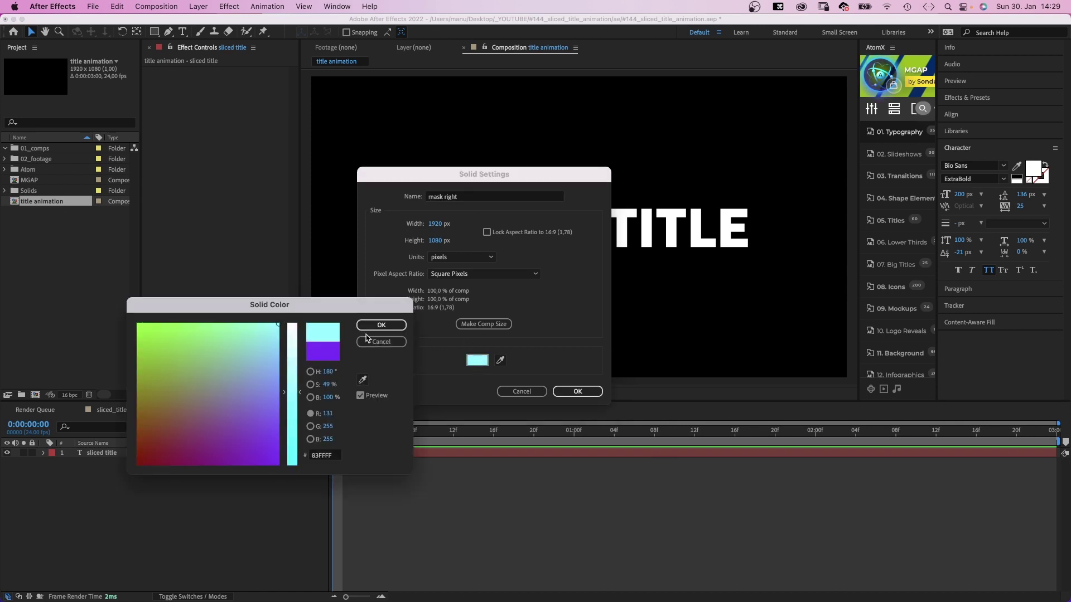
left_click(382, 325)
left_click(577, 392)
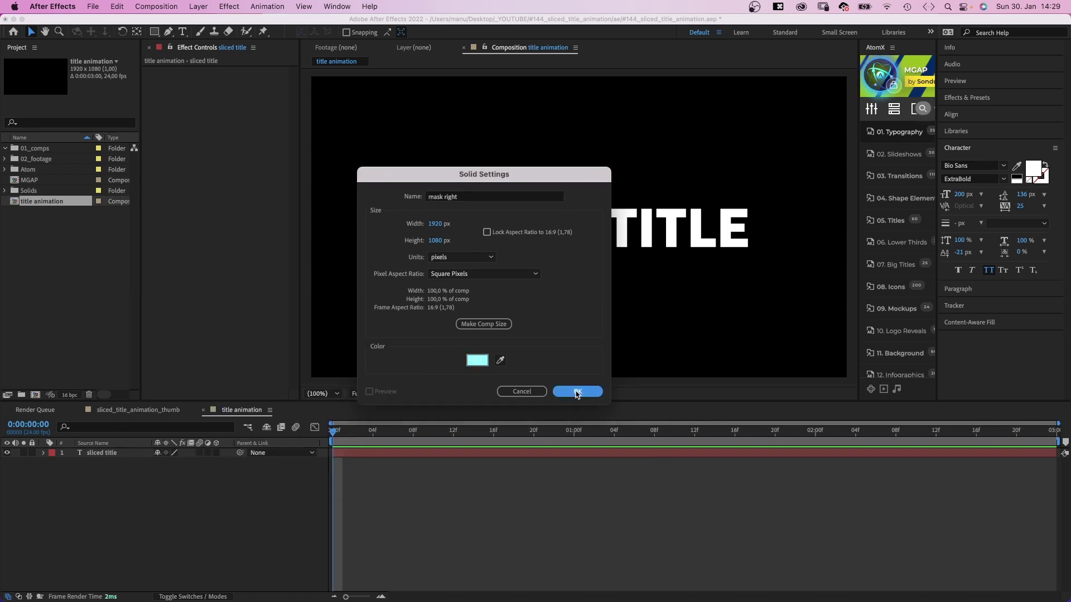
left_click_drag(124, 457, 123, 476)
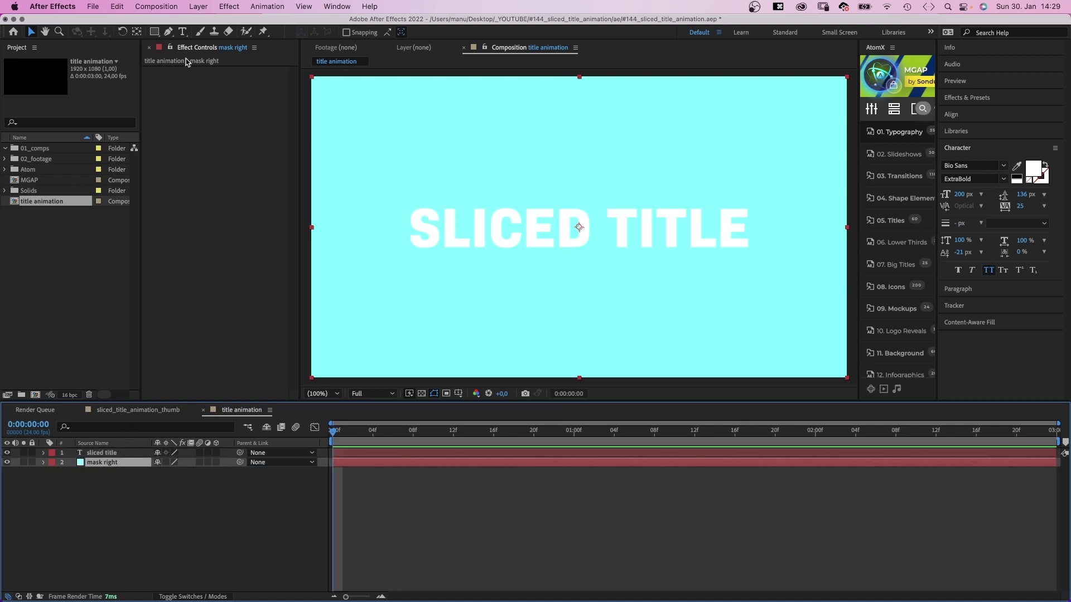
- Draw a closed Pen mask around the right part of the "mask right" solid, with a stepped diagonal edge cutting between the title's C and E
left_click(169, 33)
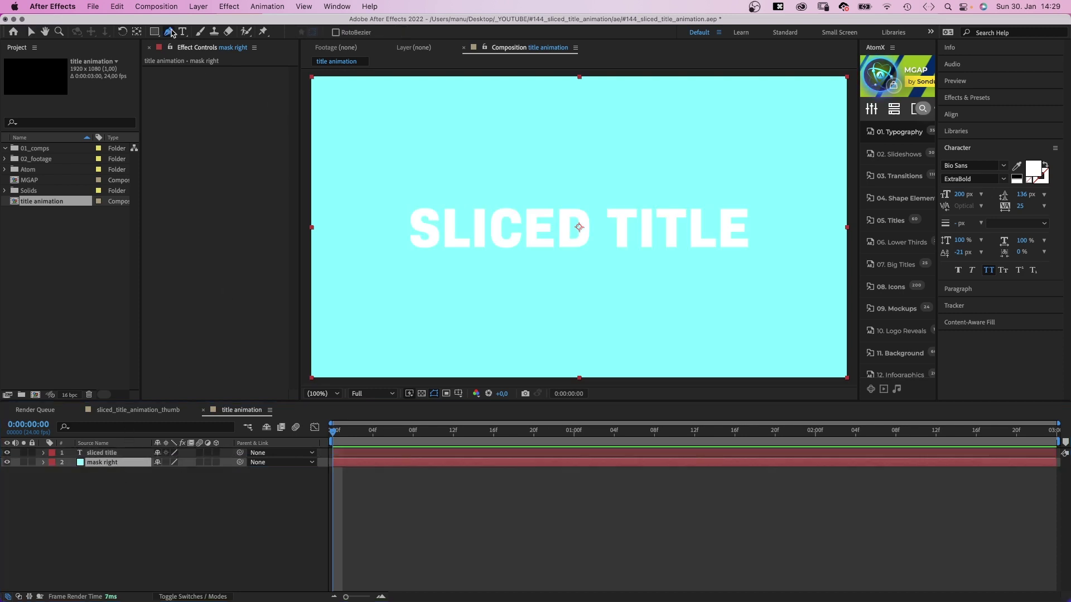
left_click(586, 73)
left_click(550, 225)
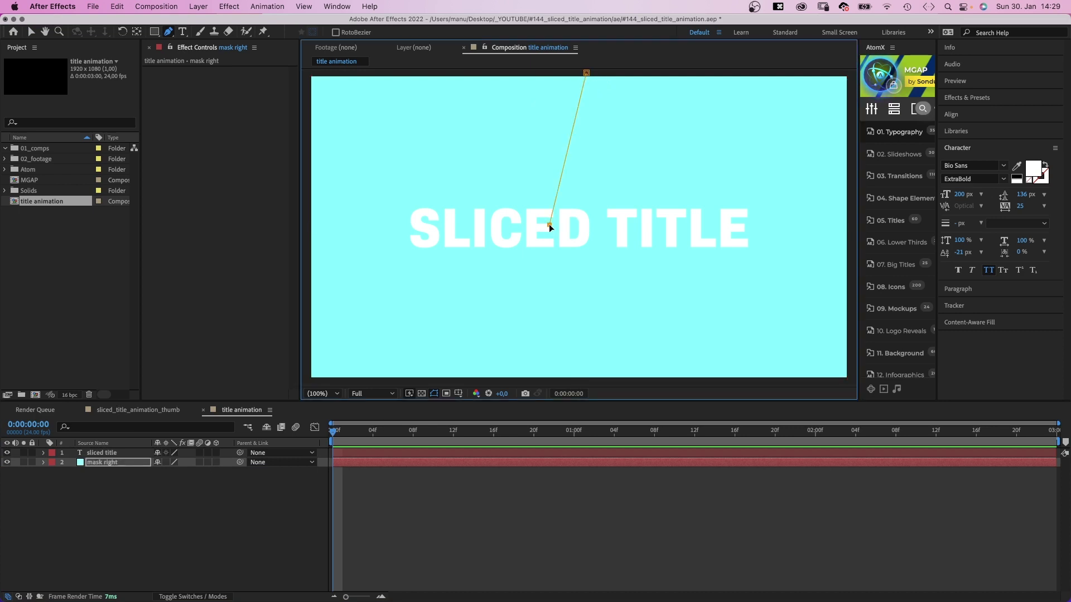
left_click(519, 231)
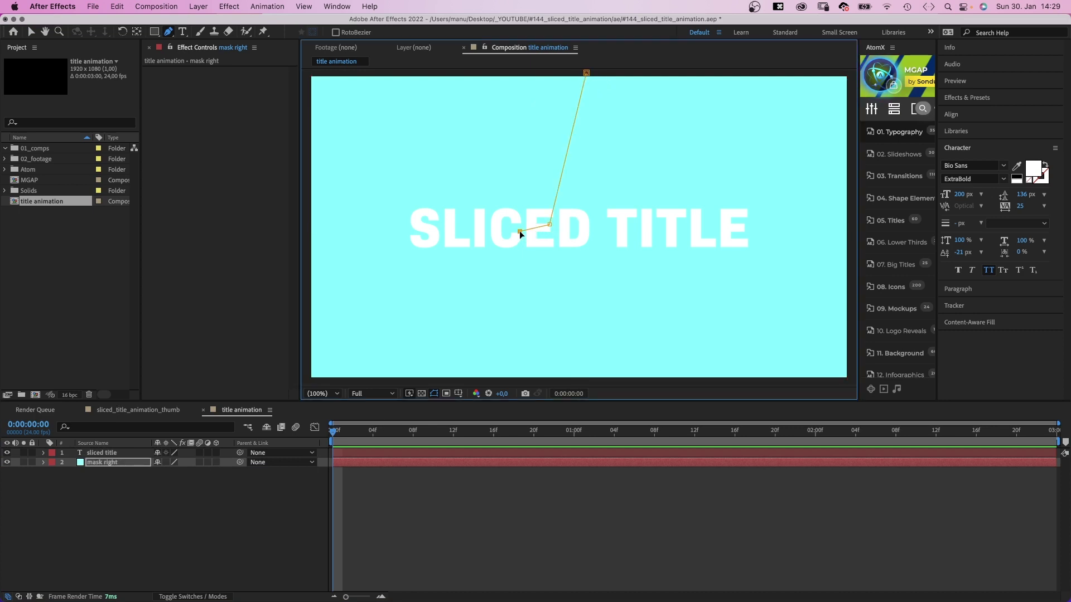
left_click(488, 381)
left_click(850, 381)
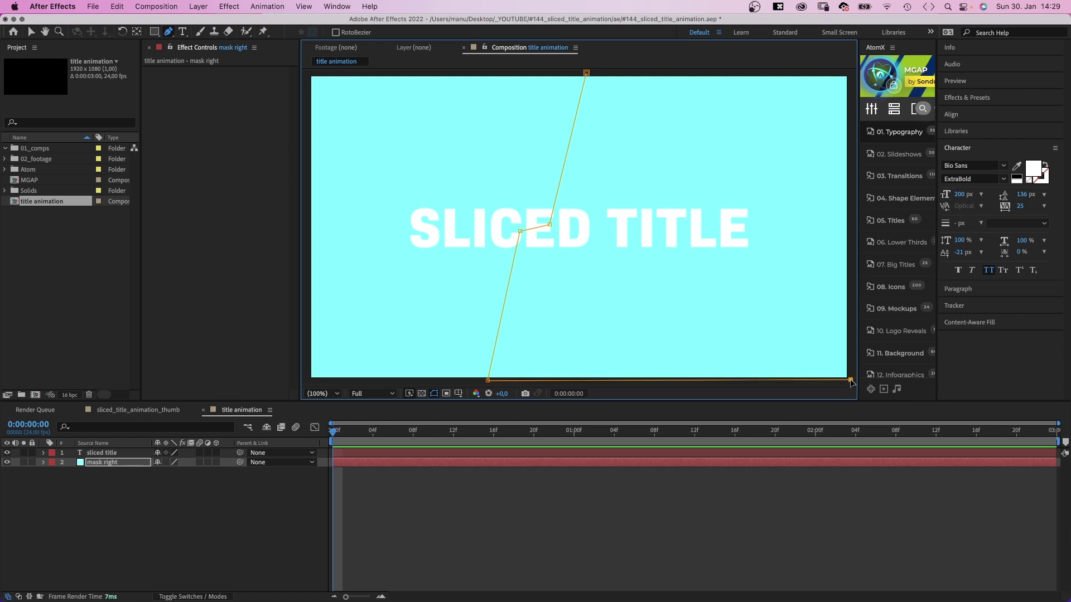
left_click(850, 73)
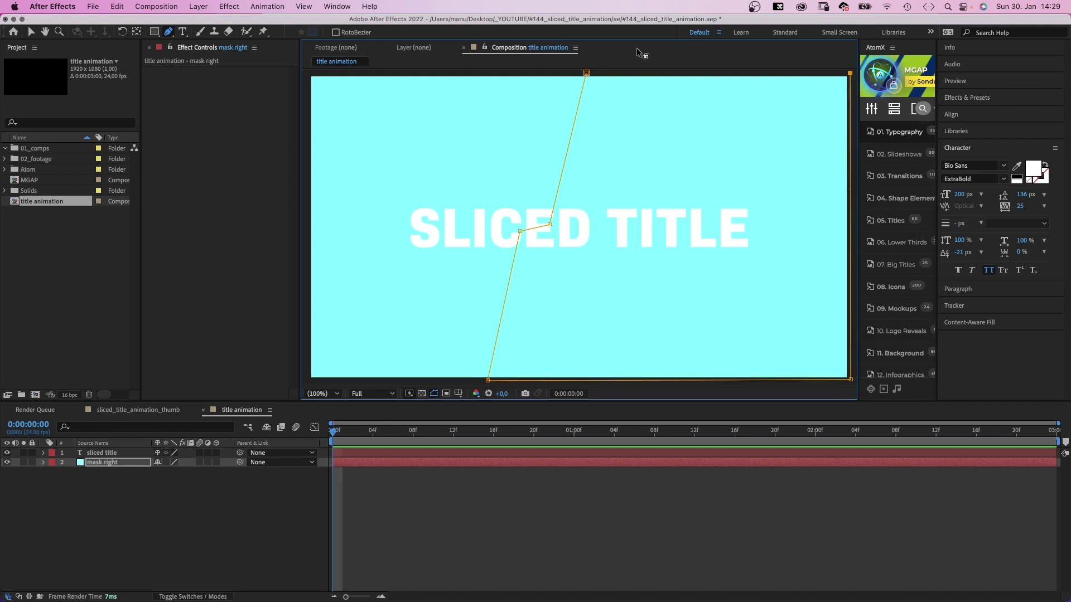
left_click(586, 73)
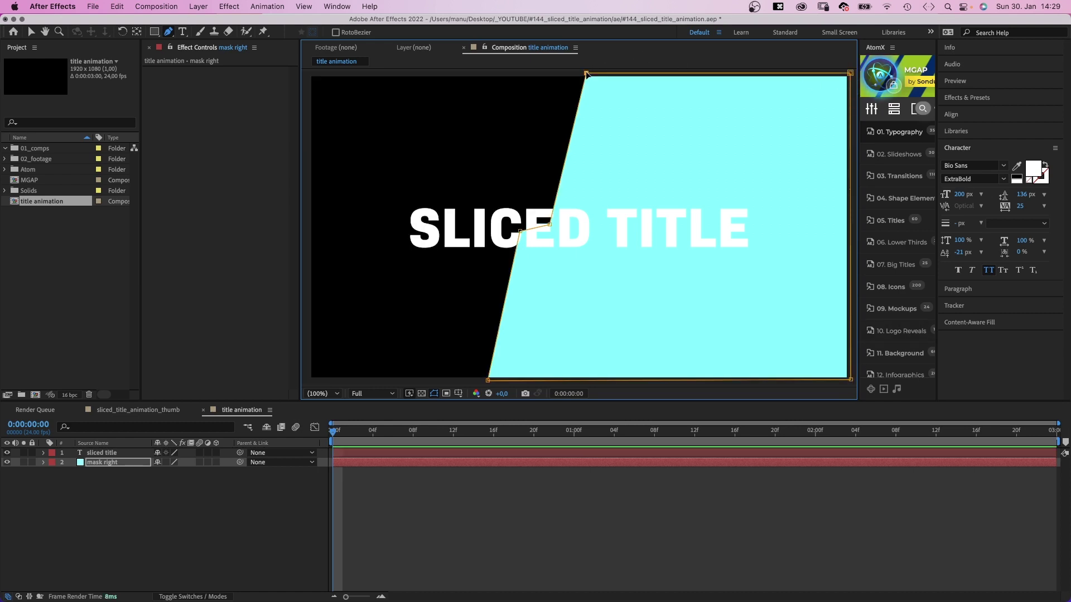
key("v")
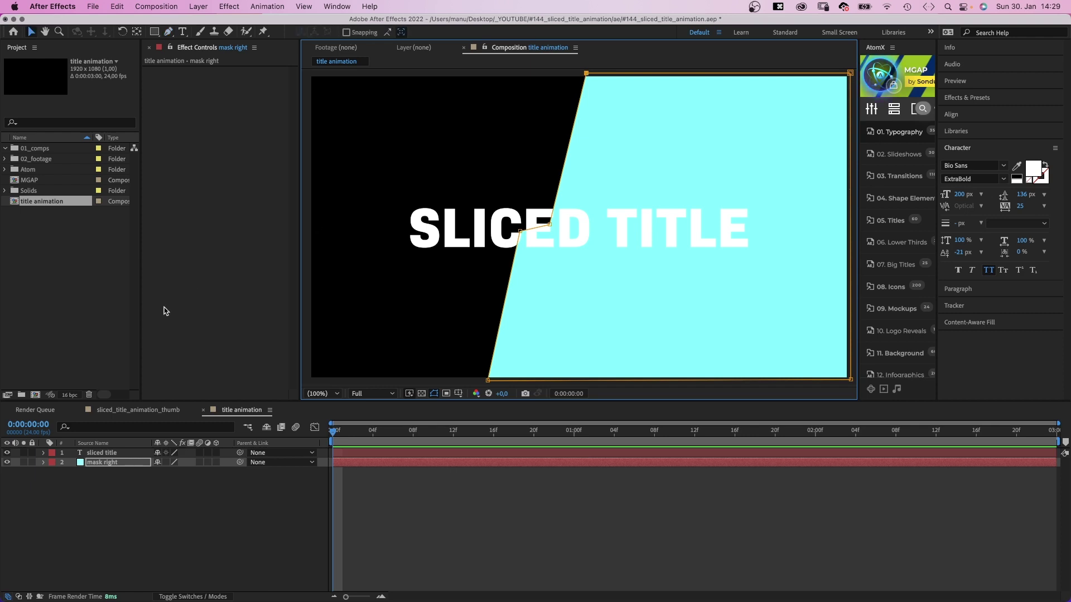
- Duplicate the "mask right" layer and rename the copy "mask left"
left_click(96, 467)
key("super+d")
key("Return")
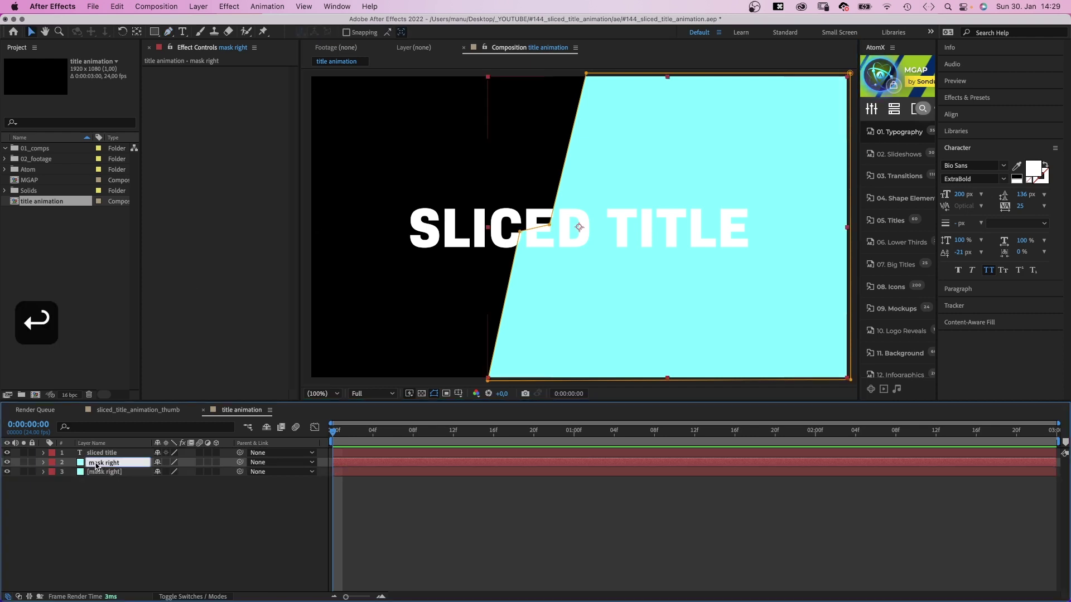
key("Right")
key("BackSpace")
key("BackSpace")
key("BackSpace")
key("BackSpace")
key("BackSpace")
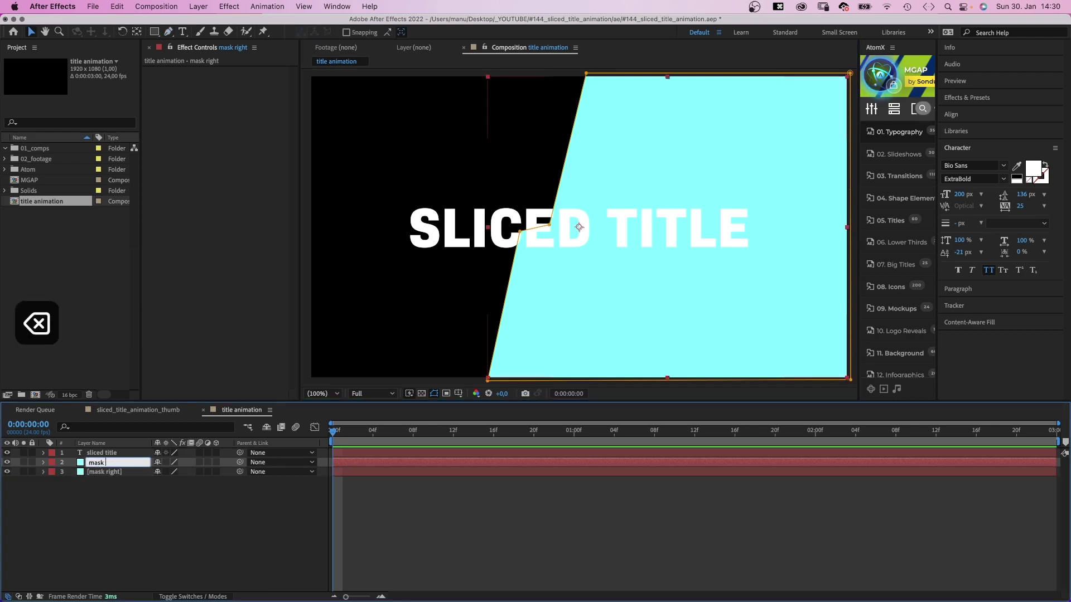
type("left")
key("Return")
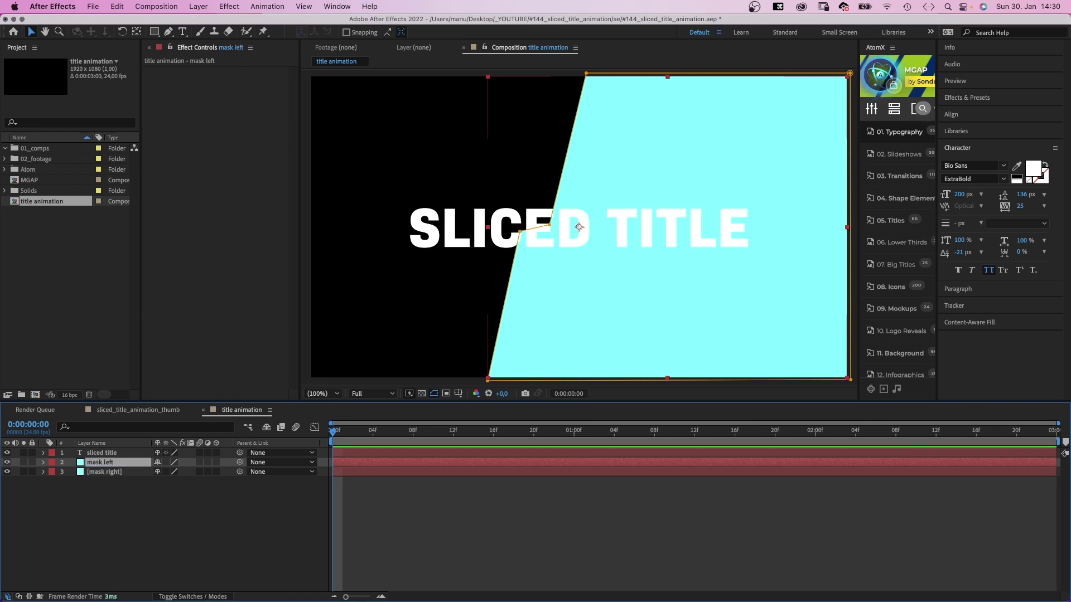
- Set the mode of Mask 1 on the "mask left" layer to Subtract
key("m")
left_click(176, 476)
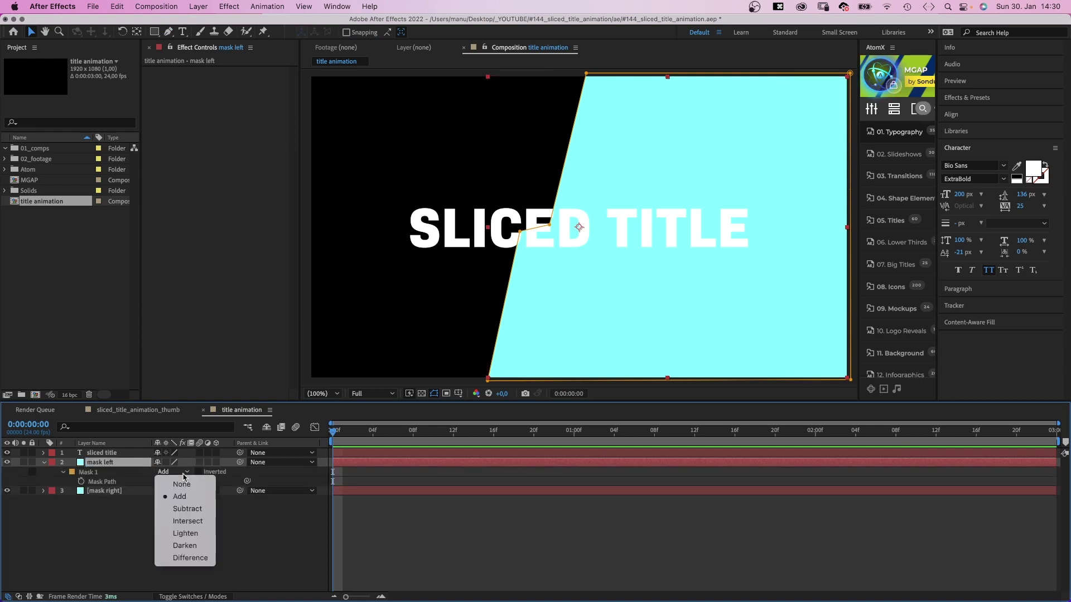
left_click(184, 506)
- Change the "mask left" solid's color to dark red 830000 as a new solid
key("shift+super+y")
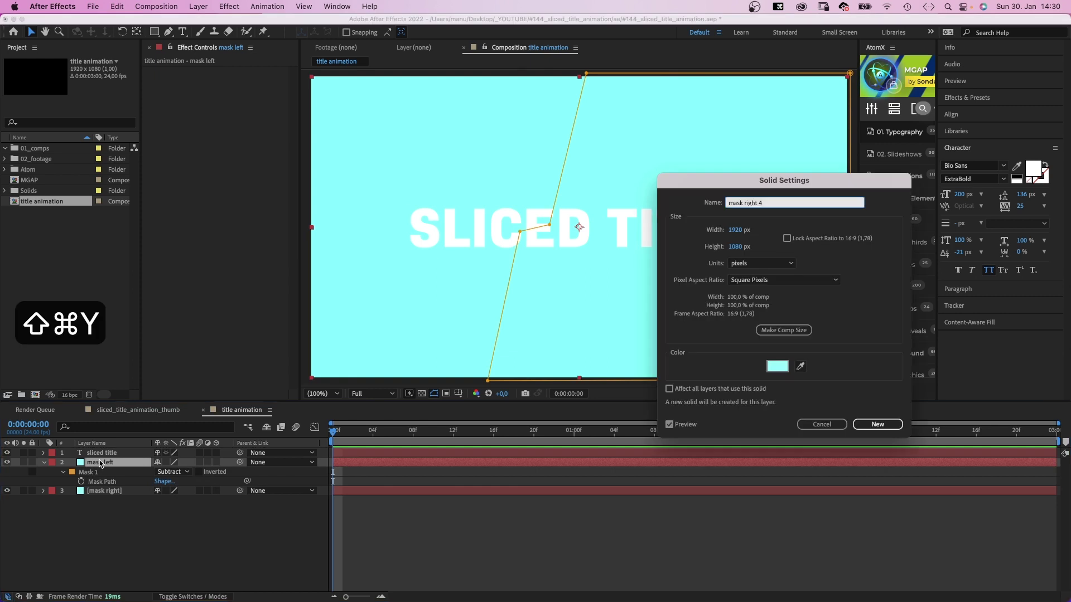
left_click_drag(814, 184, 472, 123)
left_click(435, 306)
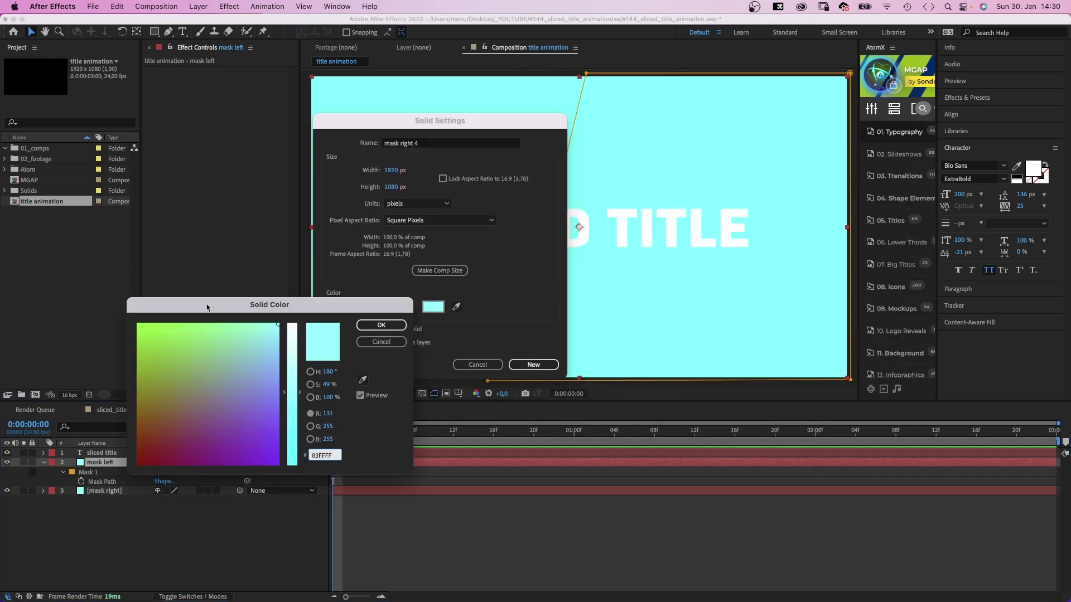
left_click_drag(141, 460, 110, 475)
left_click(381, 325)
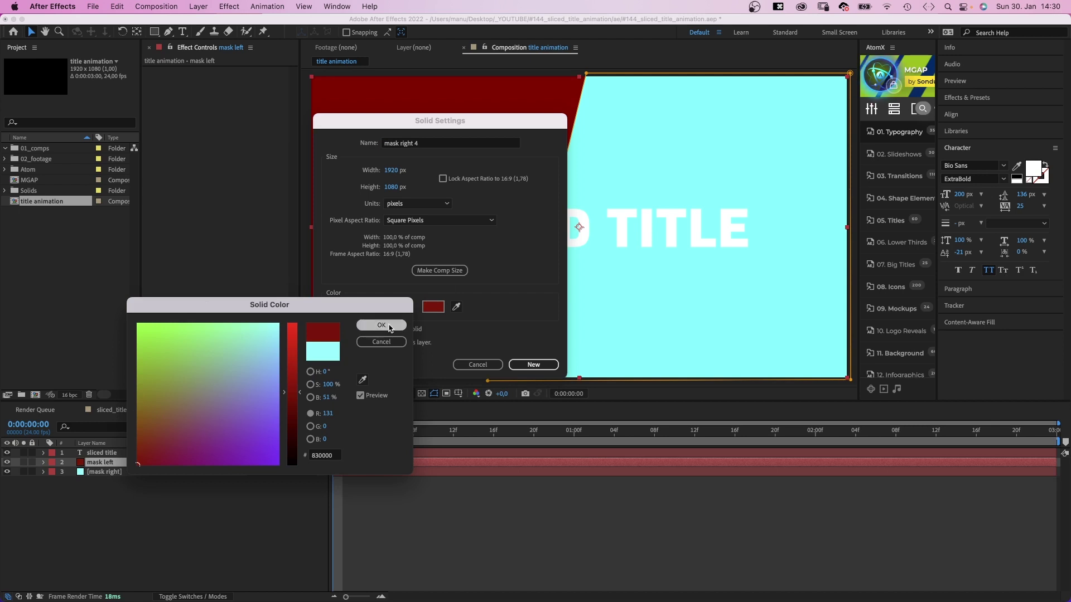
left_click(532, 364)
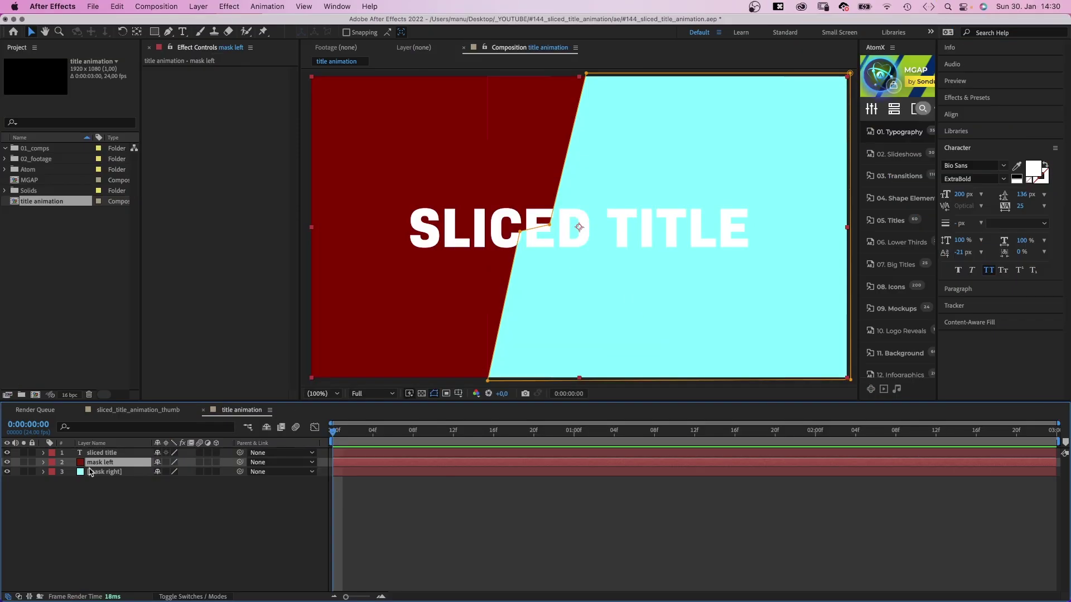
- Add a rectangular mask over the upper half of the "mask right" layer, extending past the frame and ending at the title's mid-height
left_click(91, 472)
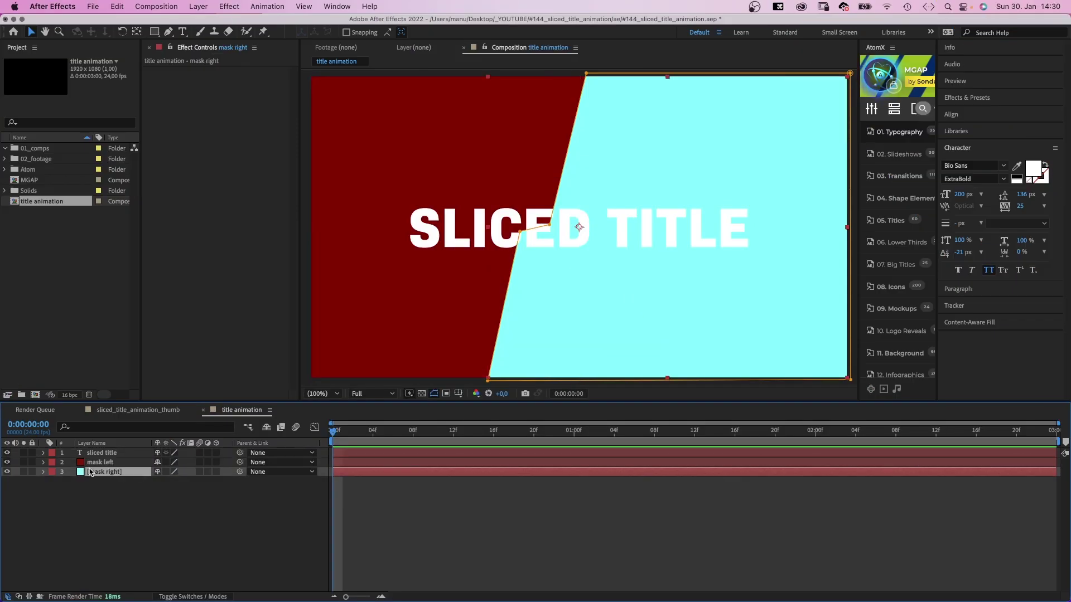
left_click(154, 32)
scroll(467, 227, "down", 2)
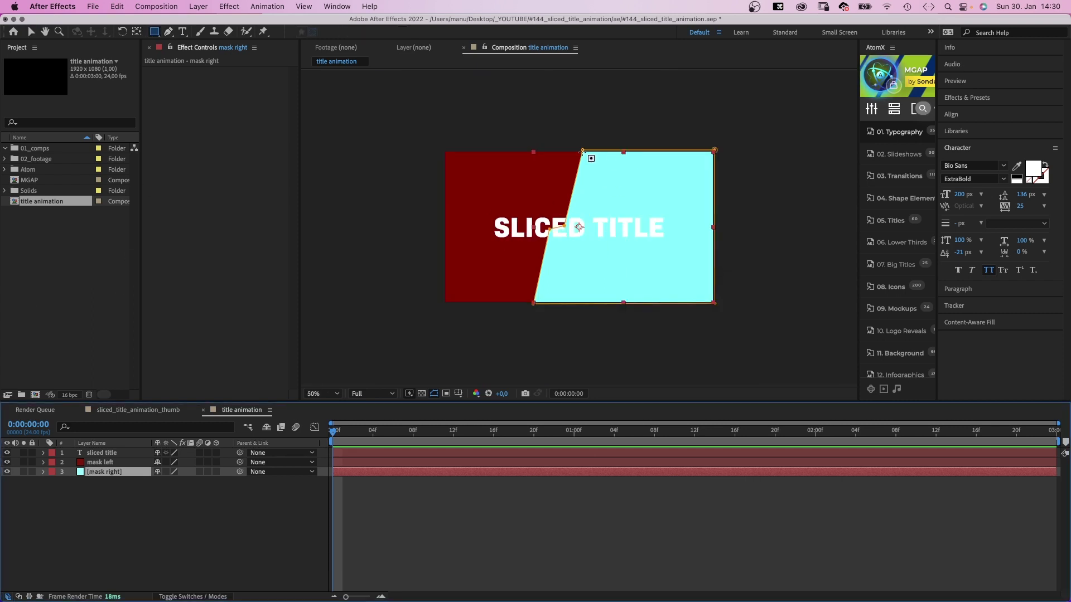
left_click_drag(551, 140, 741, 224)
key("v")
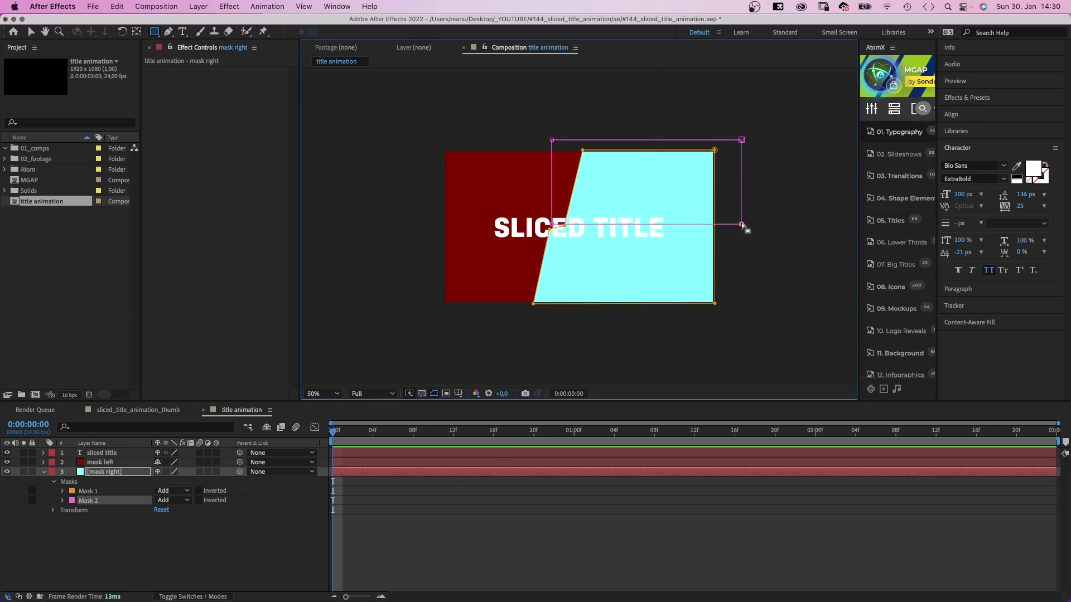
- Slant the lower edge of Mask 2 down toward the right across the title and set its mode to Intersect
left_click_drag(741, 224, 740, 239)
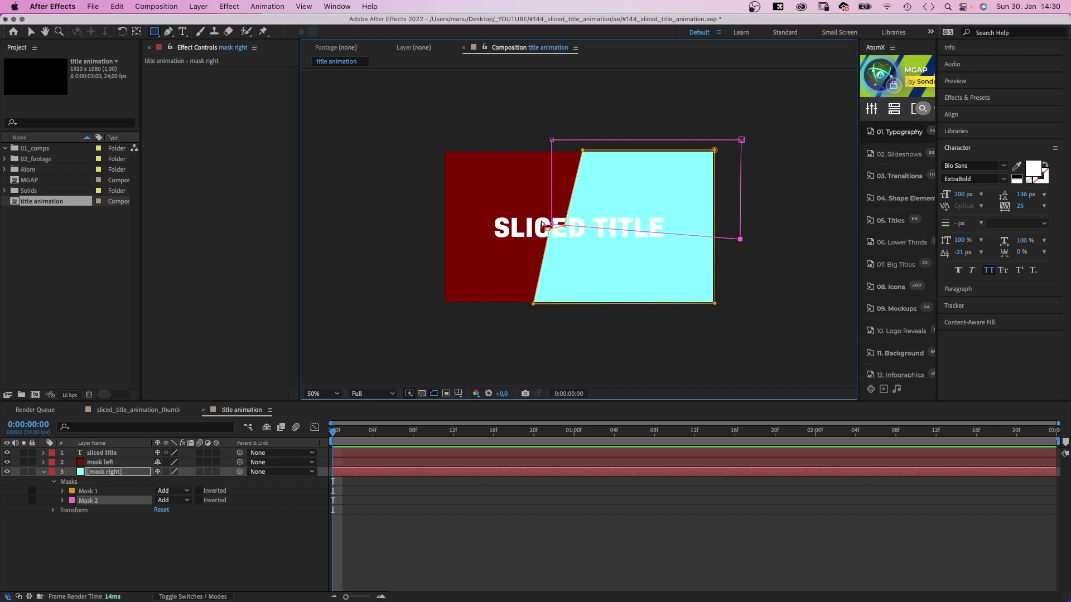
left_click_drag(542, 225, 540, 224)
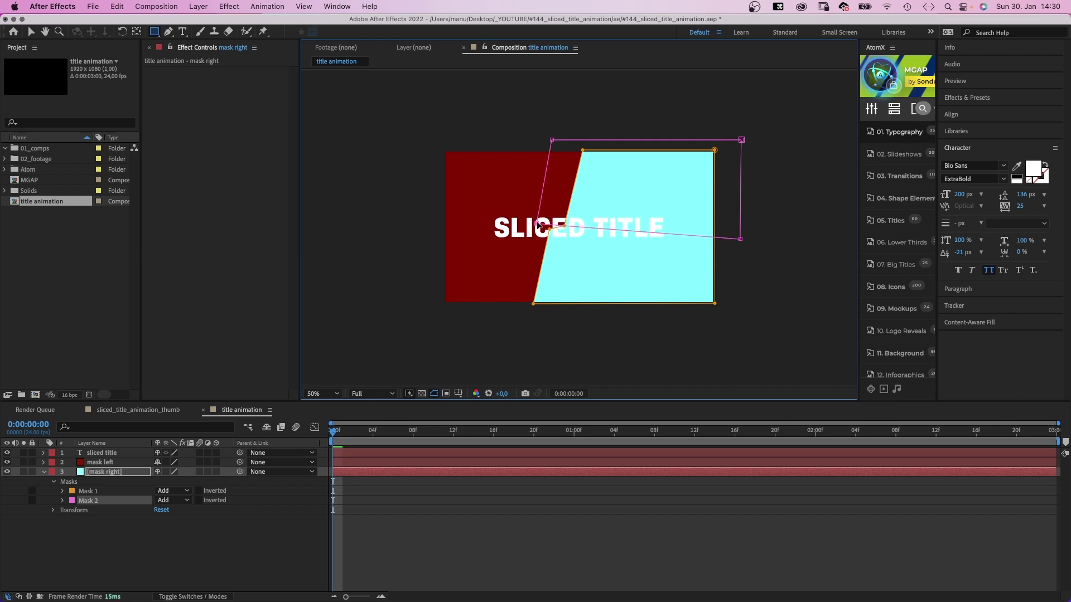
key("v")
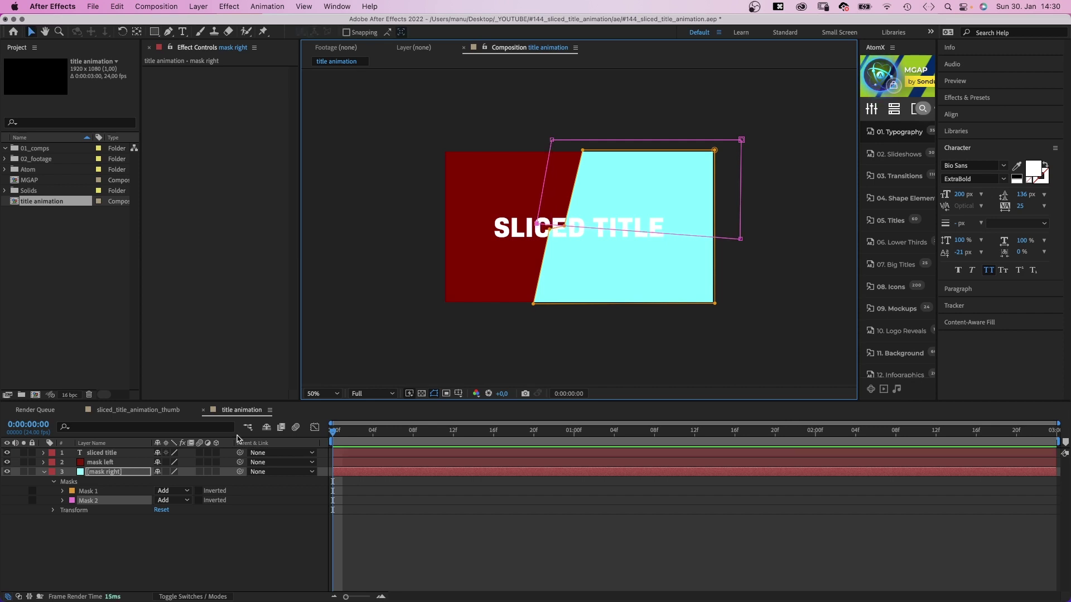
left_click(172, 501)
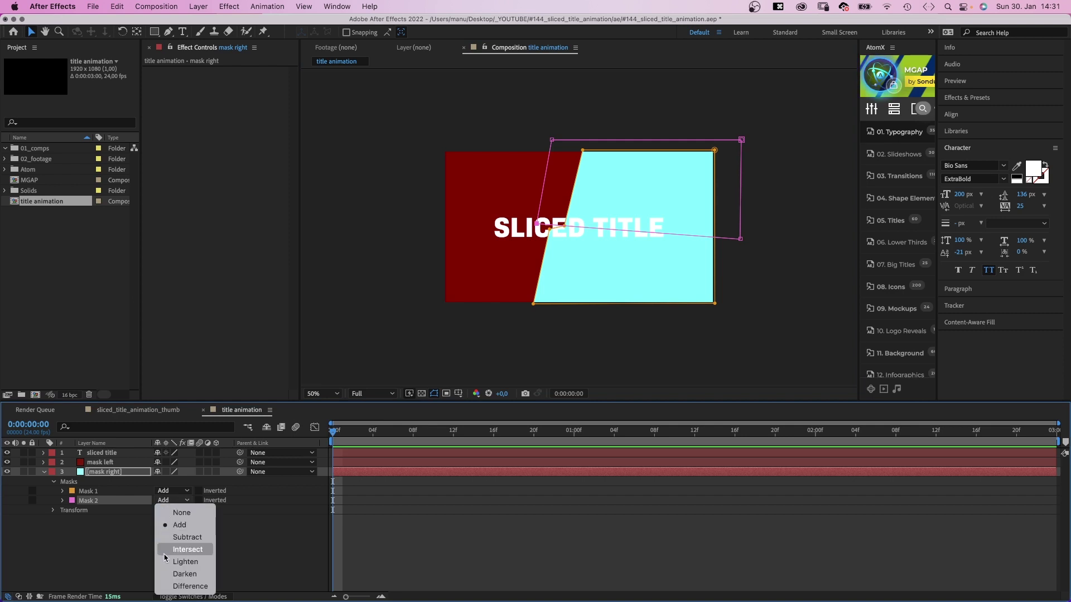
left_click(165, 554)
- Duplicate the "mask right" layer and change the copy's color to purple 8300FA as a new solid
left_click(110, 473)
key("super+d")
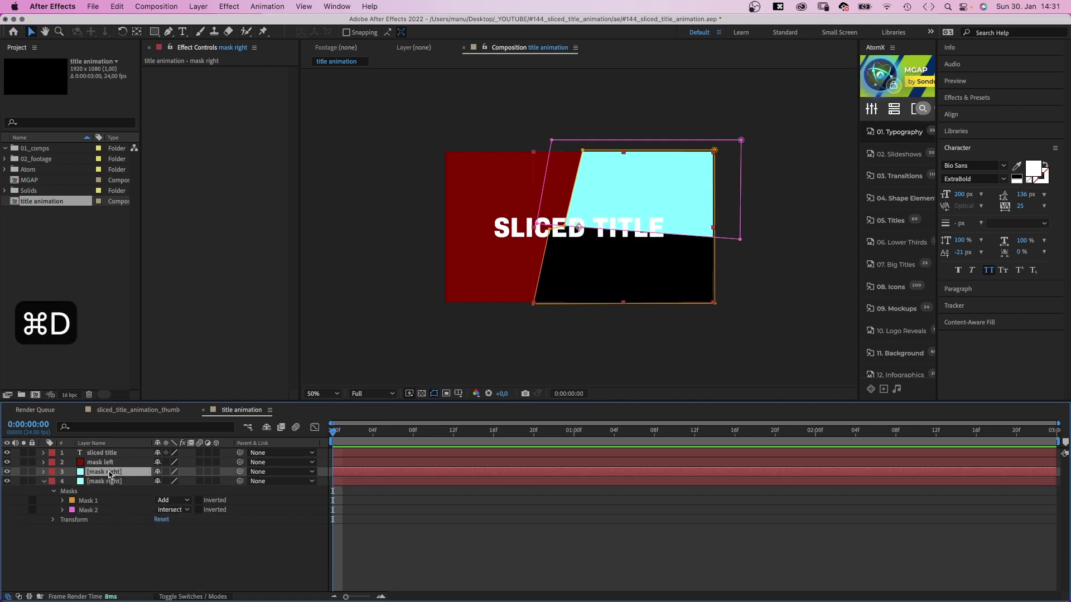
key("shift+super+y")
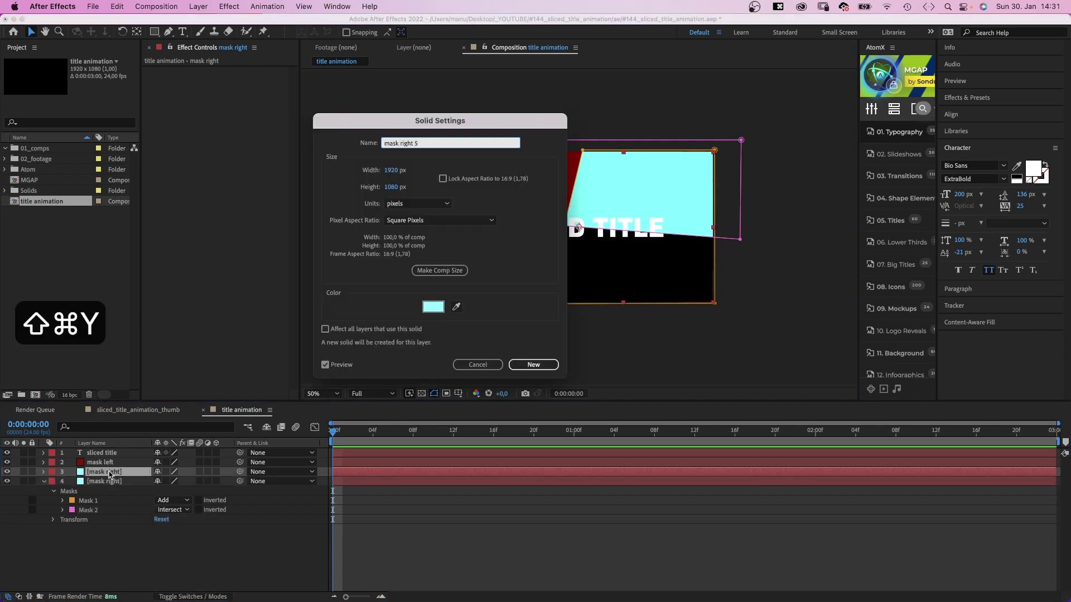
left_click(438, 307)
left_click_drag(220, 422, 276, 475)
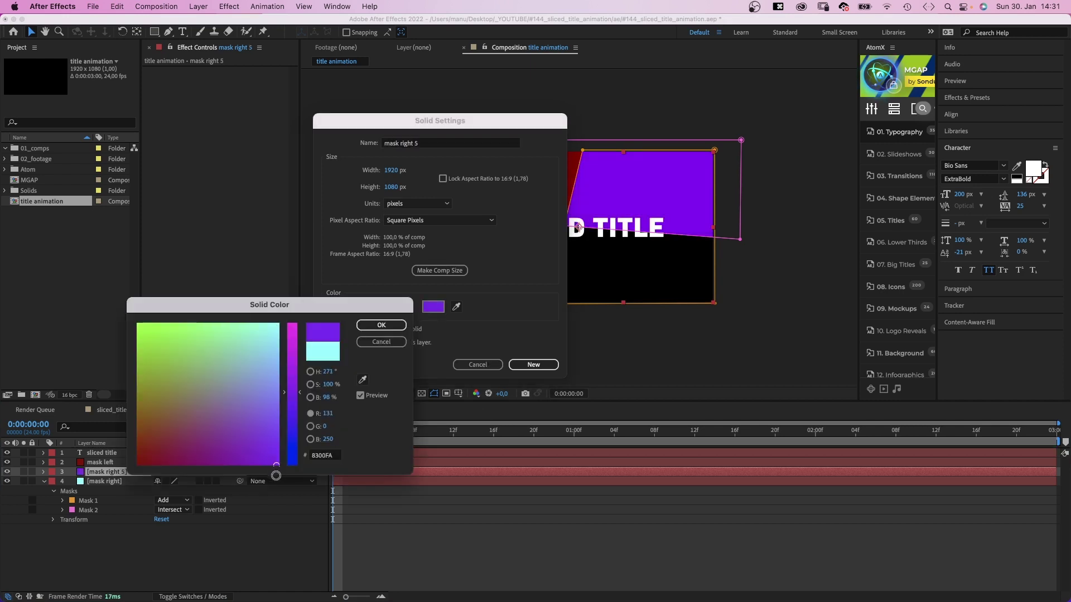
left_click(381, 325)
left_click(533, 366)
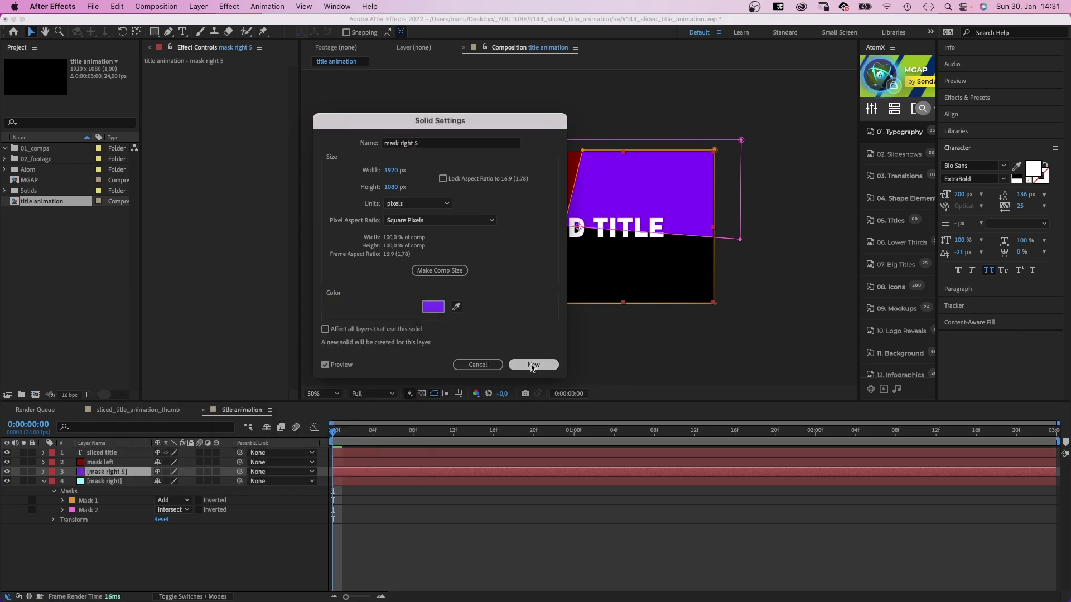
- Move the upper points of Mask 2 on the purple solid below the frame so it covers the lower right area, checking each right solid alone
left_click(550, 141)
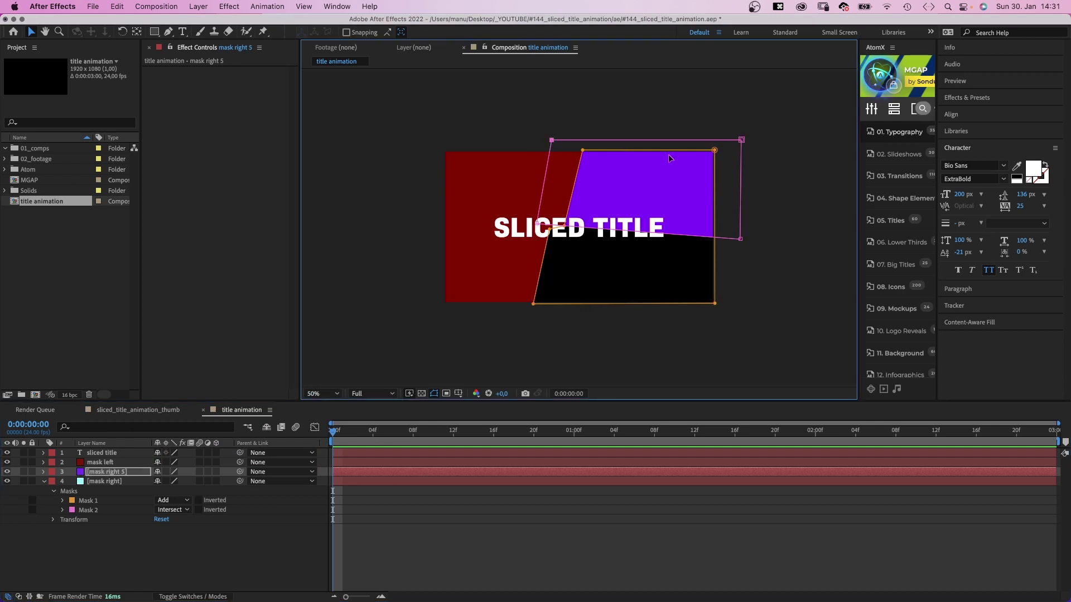
left_click_drag(742, 141, 714, 329)
left_click(23, 481)
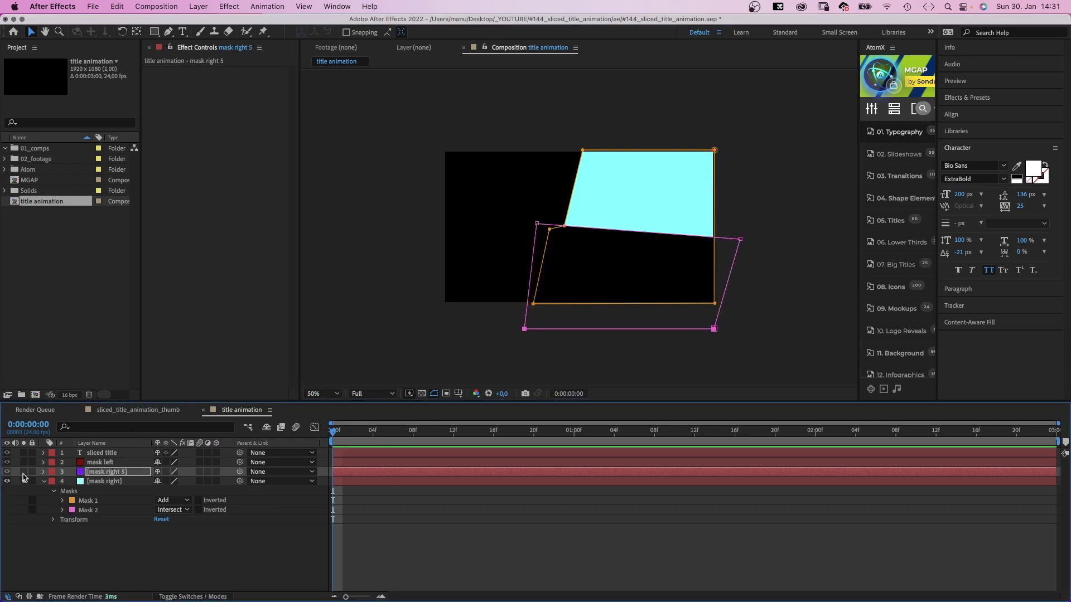
left_click(24, 472)
left_click(23, 481)
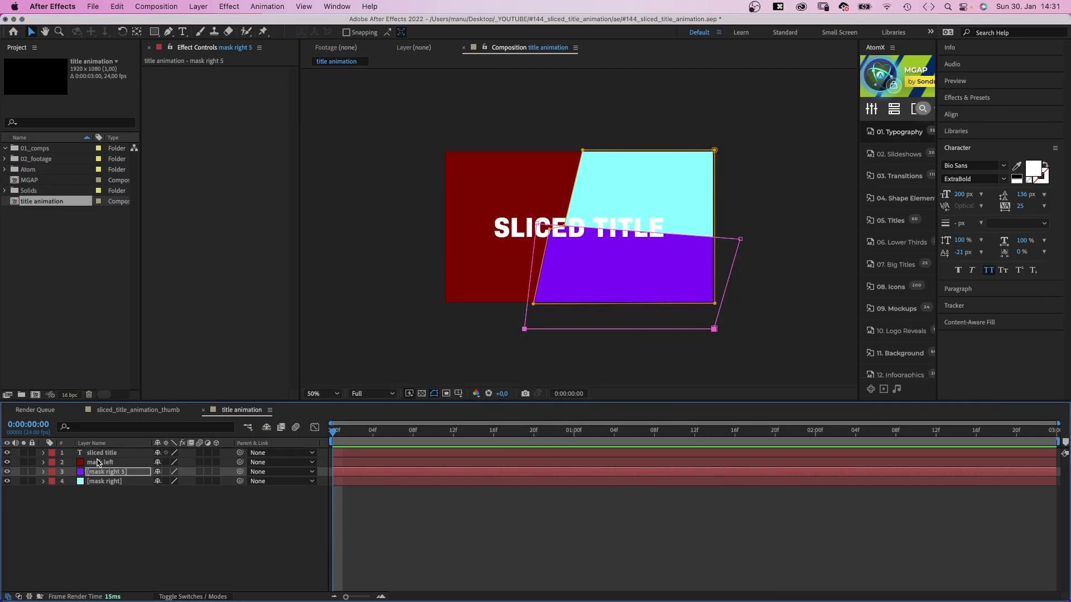
- Add an Intersect rectangular mask over the upper half of "mask left" and raise its lower left corner to slant the bottom edge
left_click(97, 462)
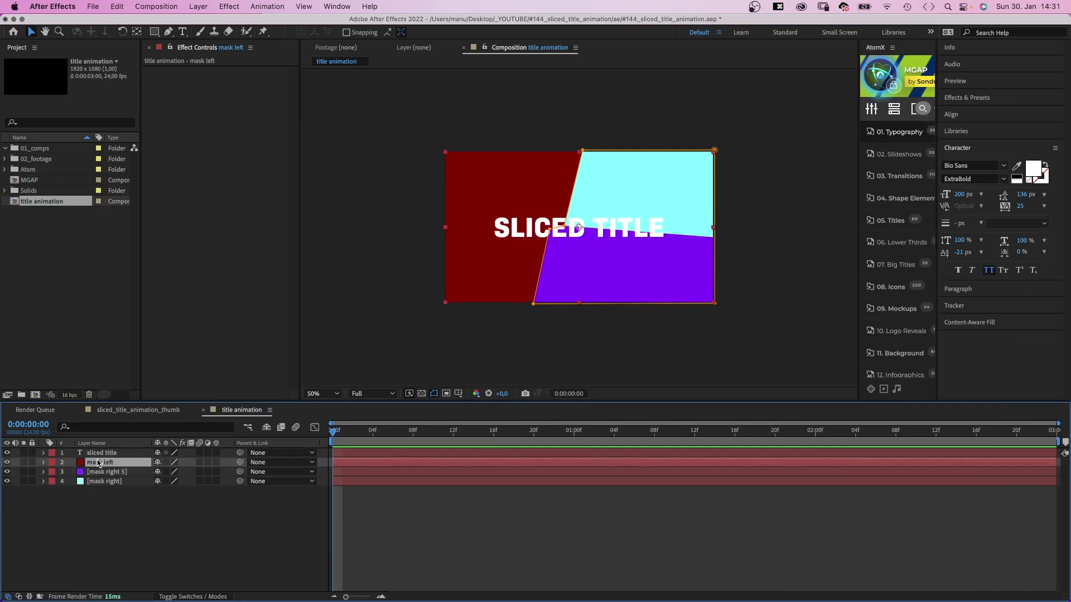
left_click(154, 32)
left_click_drag(390, 132, 616, 226)
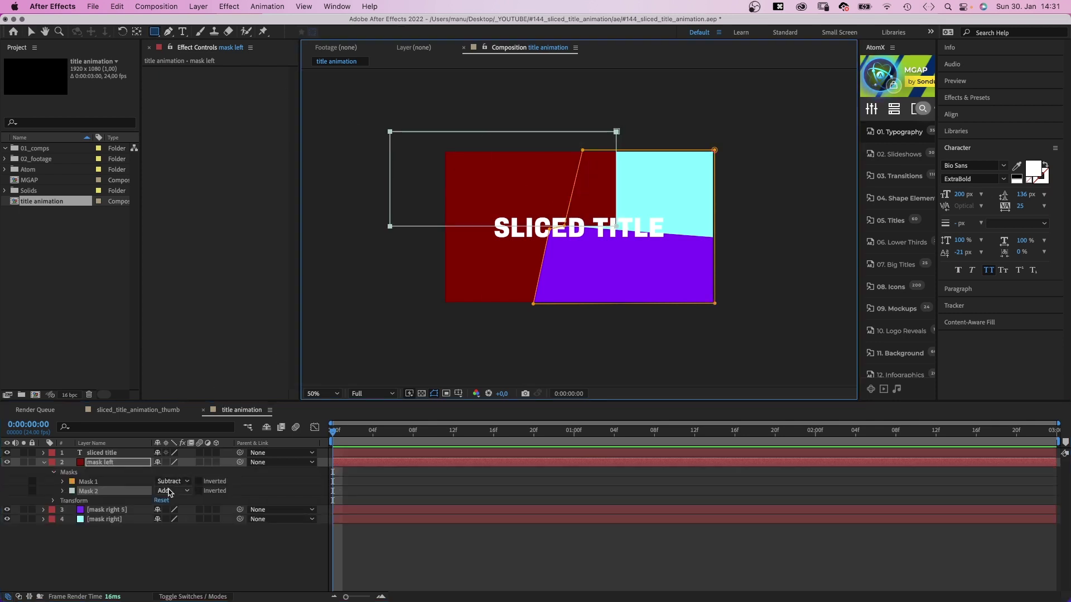
left_click(169, 492)
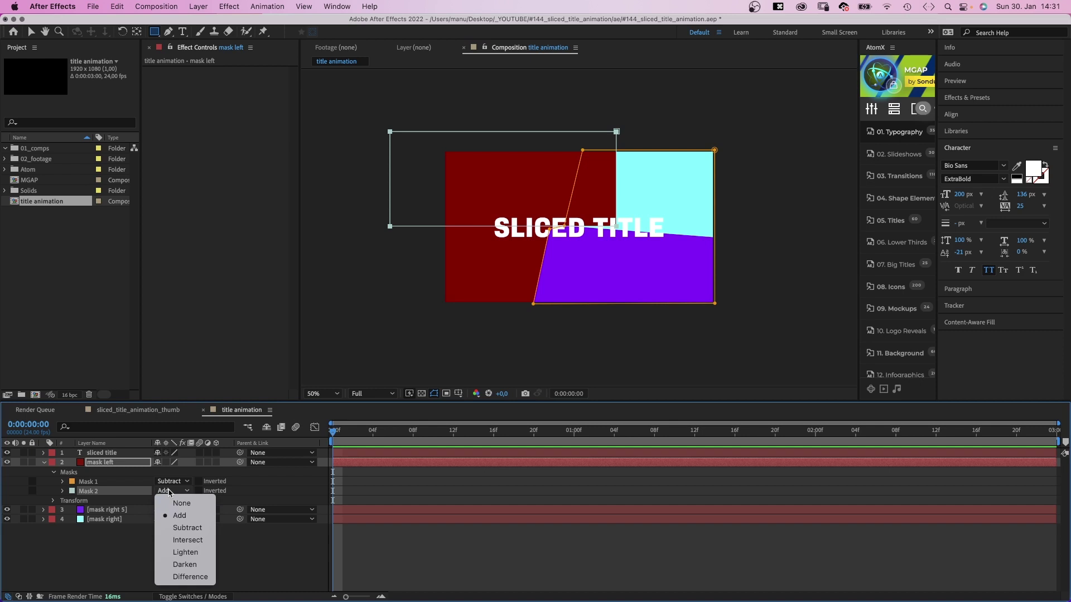
left_click(171, 539)
key("v")
left_click_drag(356, 202, 388, 218)
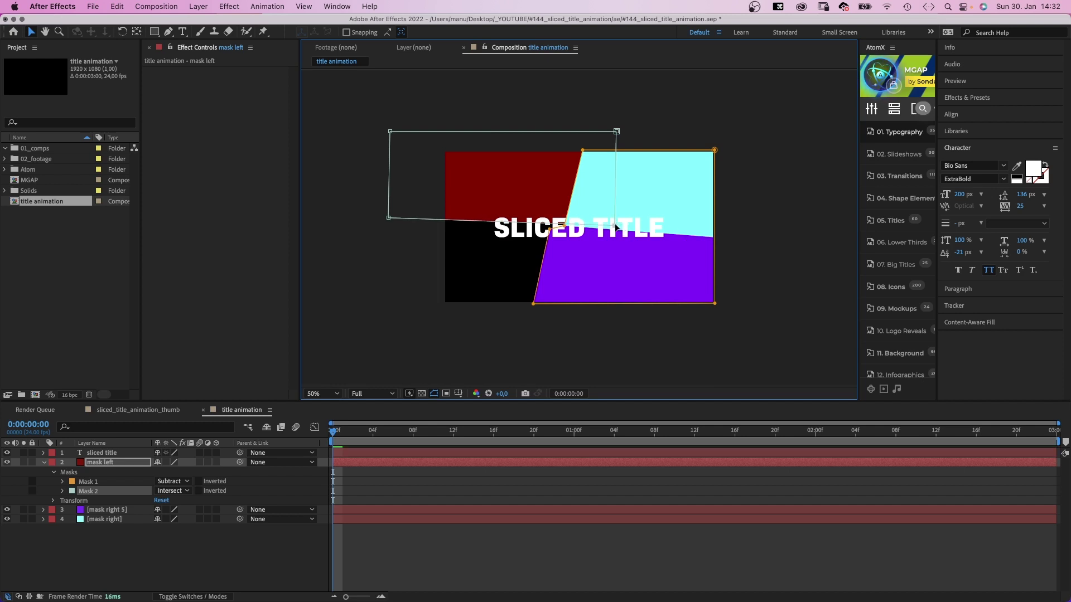
- Duplicate "mask left" and reshape the copy's Mask 2 into a narrow wedge below the dark red area, tapering toward the title's center
left_click(101, 464)
key("super+d")
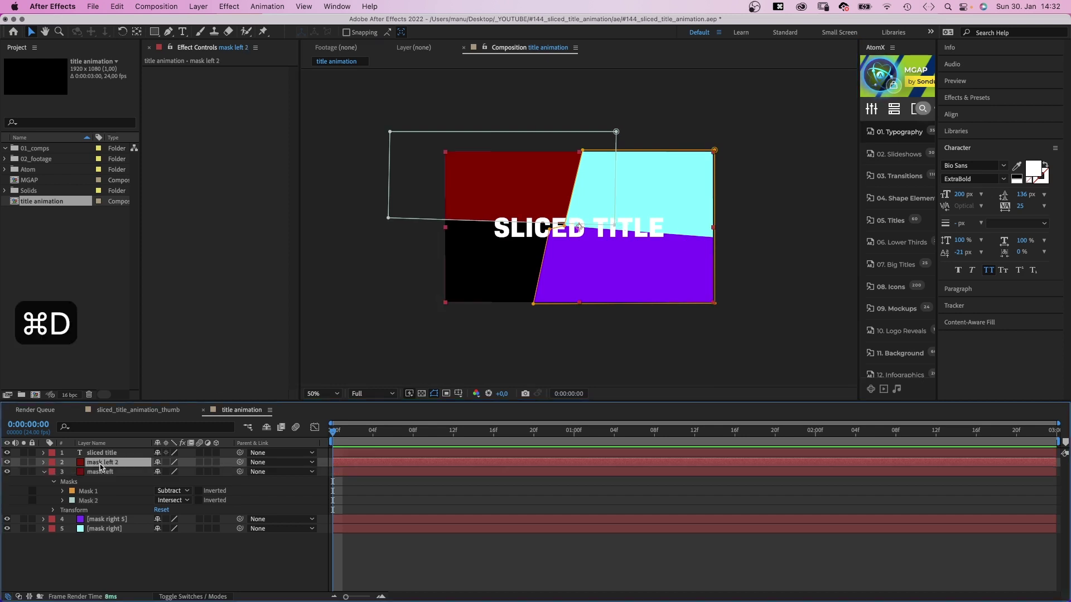
key("m")
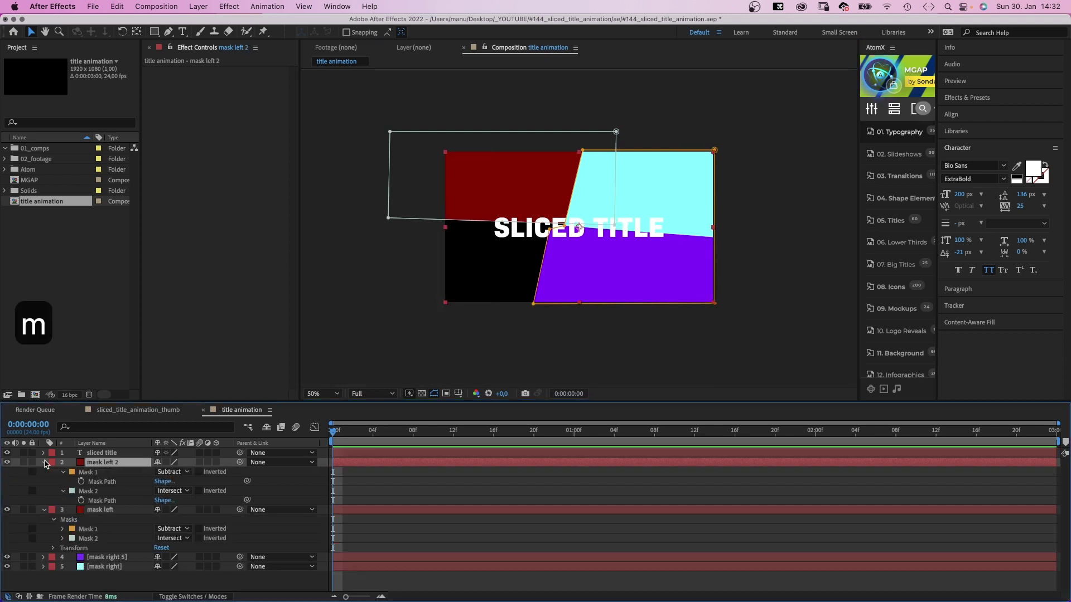
left_click(91, 502)
left_click_drag(359, 105, 386, 251)
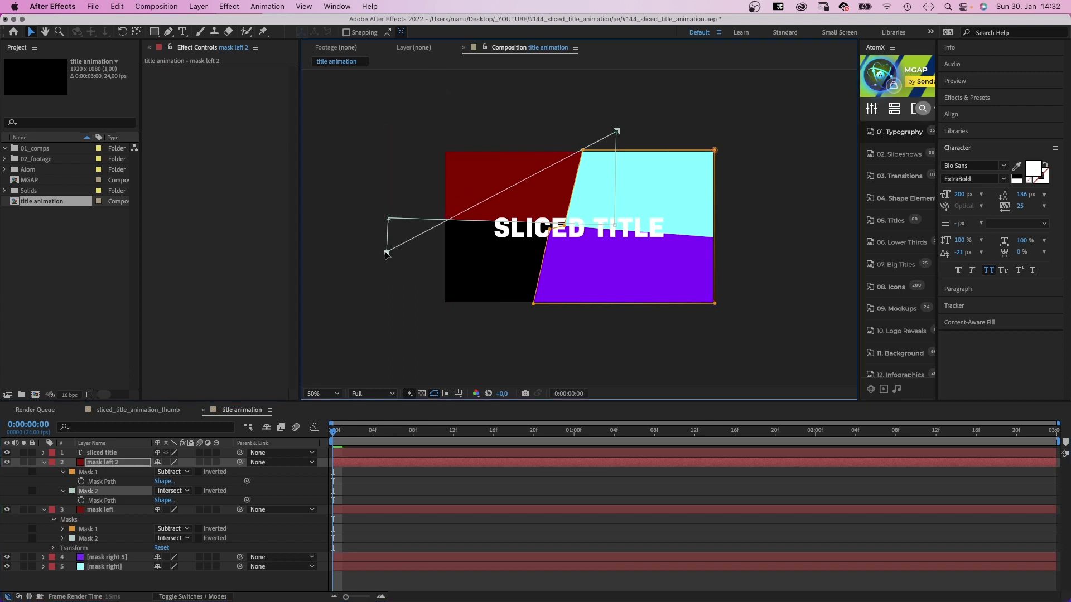
left_click_drag(616, 134, 576, 227)
key("period")
key("period")
key("period")
key("period")
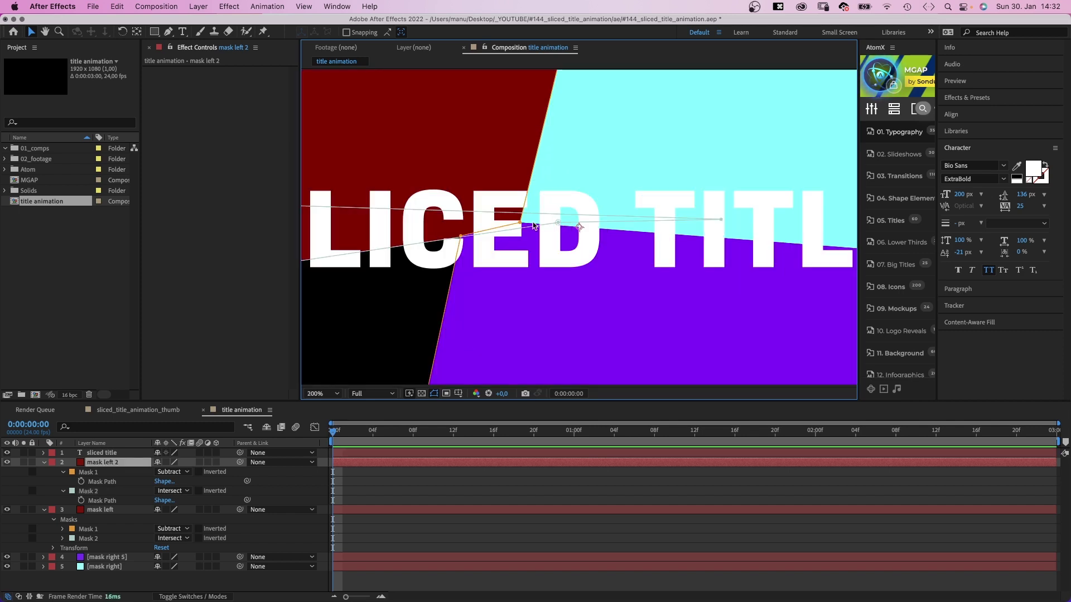
key("comma")
key("comma")
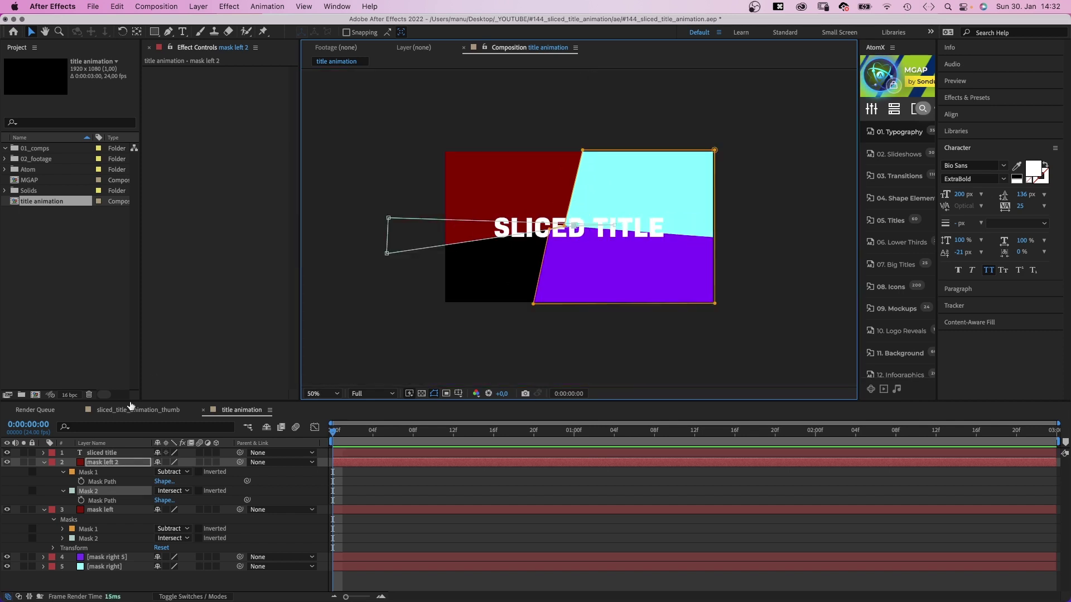
- Change the color of the "mask left 2" solid to light red FF4A45 as a new solid
key("shift+super+y")
left_click(435, 307)
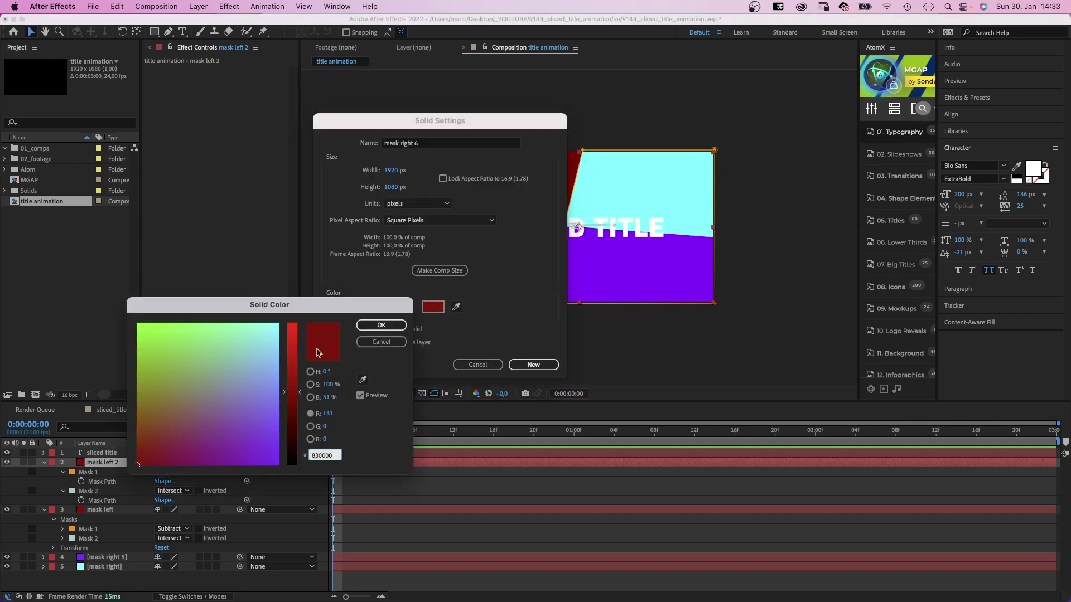
key("super+v")
left_click(382, 325)
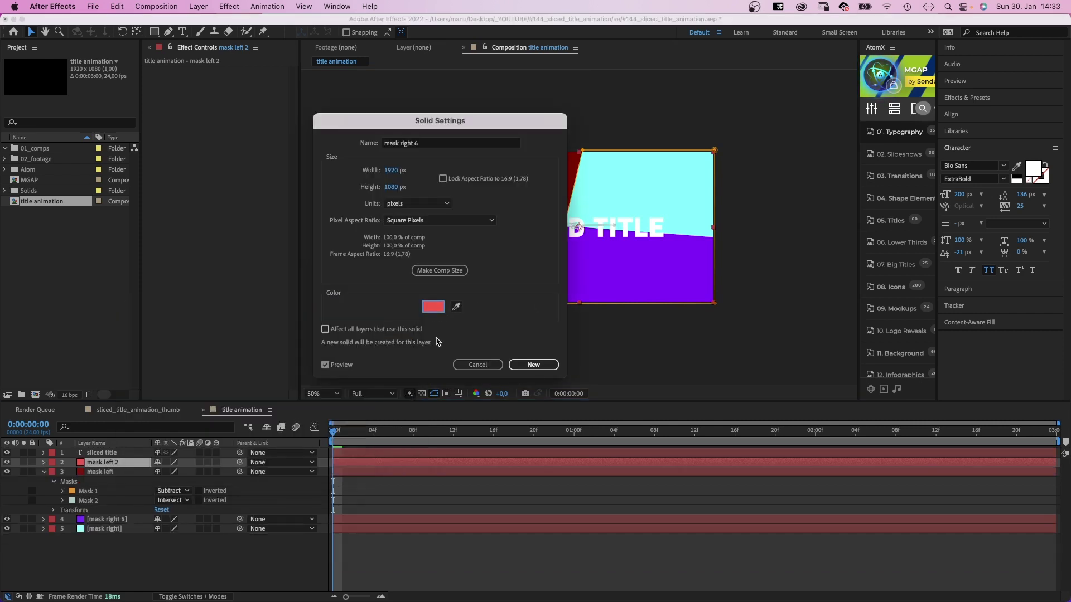
left_click(534, 365)
- Duplicate "mask left 2" and move the mask's upper points below the frame so it covers the area under the light red wedge
key("super+d")
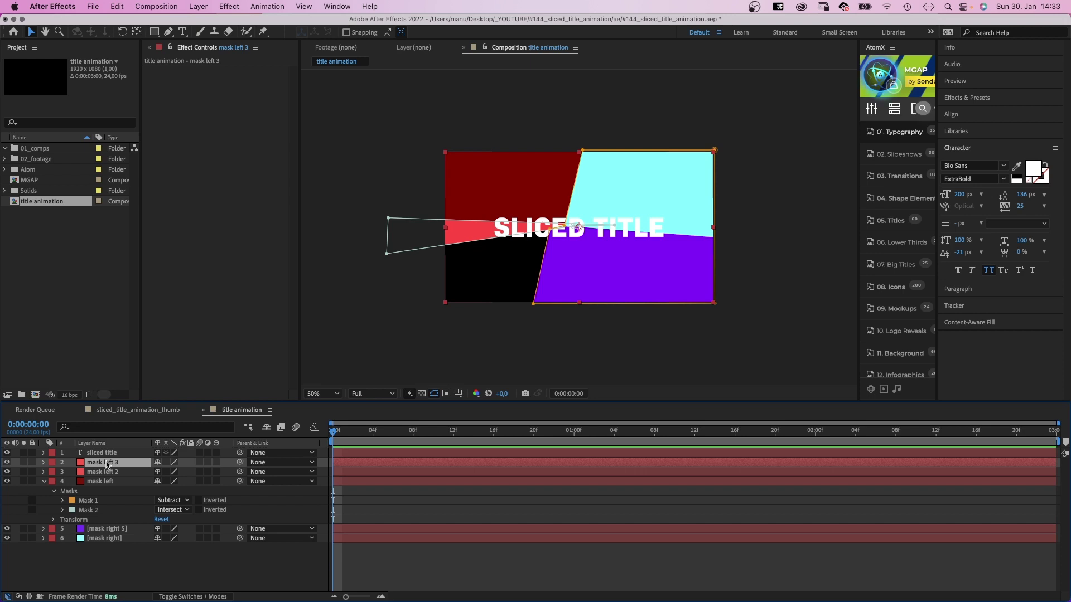
left_click_drag(388, 219, 374, 344)
left_click_drag(613, 228, 585, 314)
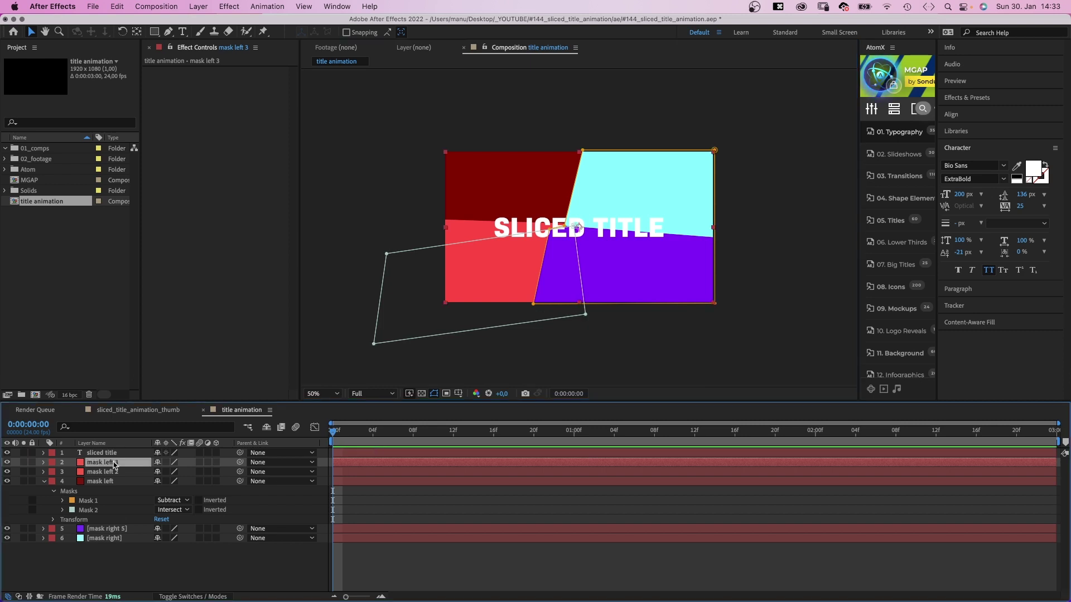
- Change the color of the "mask left 3" solid to yellow FFFF00 as a new solid
key("shift+super+y")
left_click(432, 307)
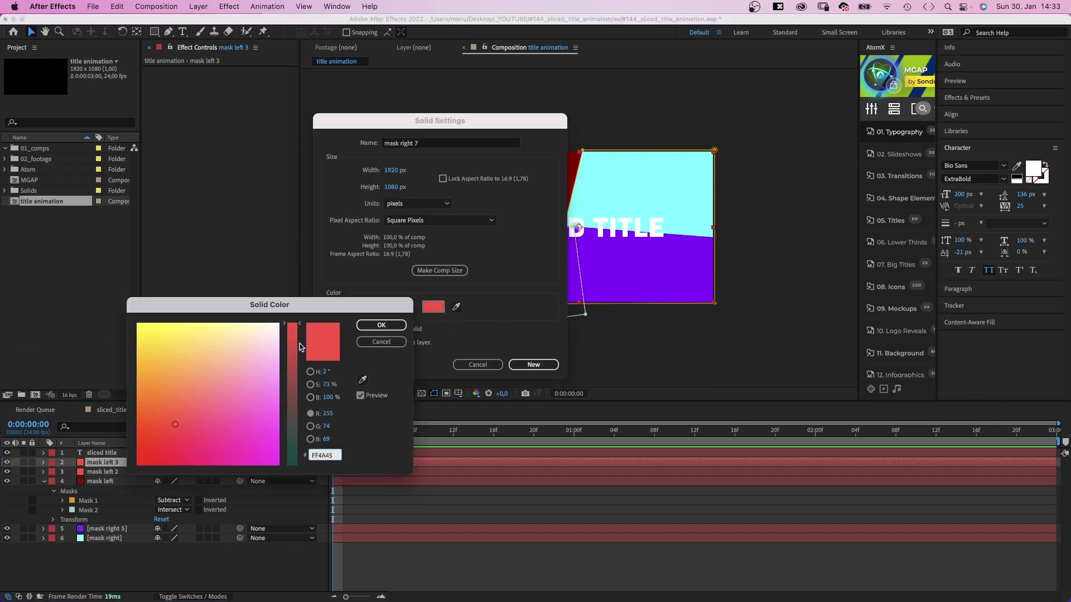
left_click_drag(171, 331, 132, 313)
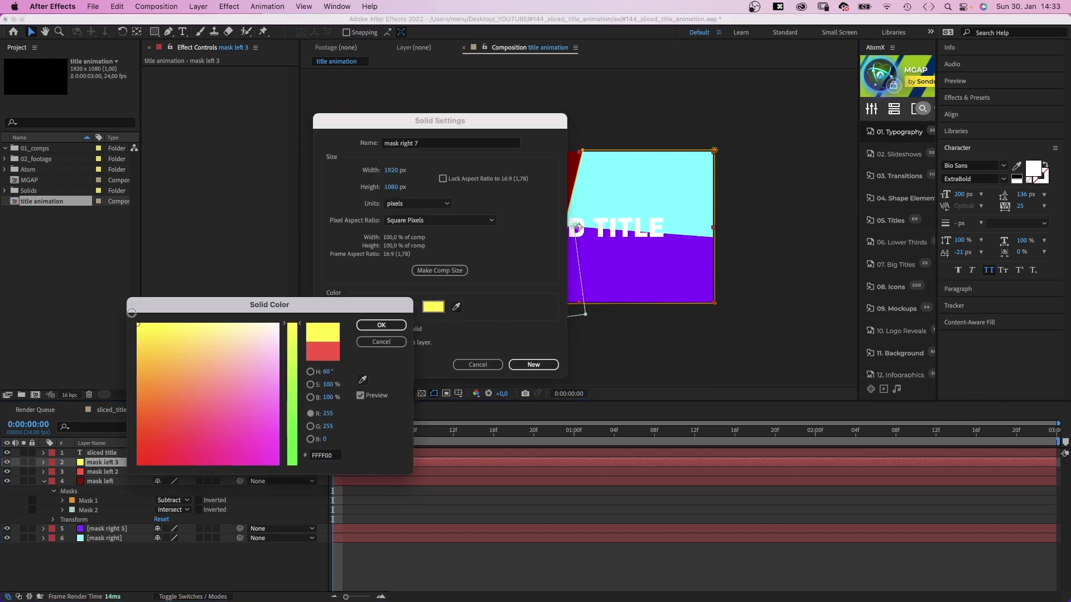
left_click(399, 328)
left_click(555, 365)
key("slash")
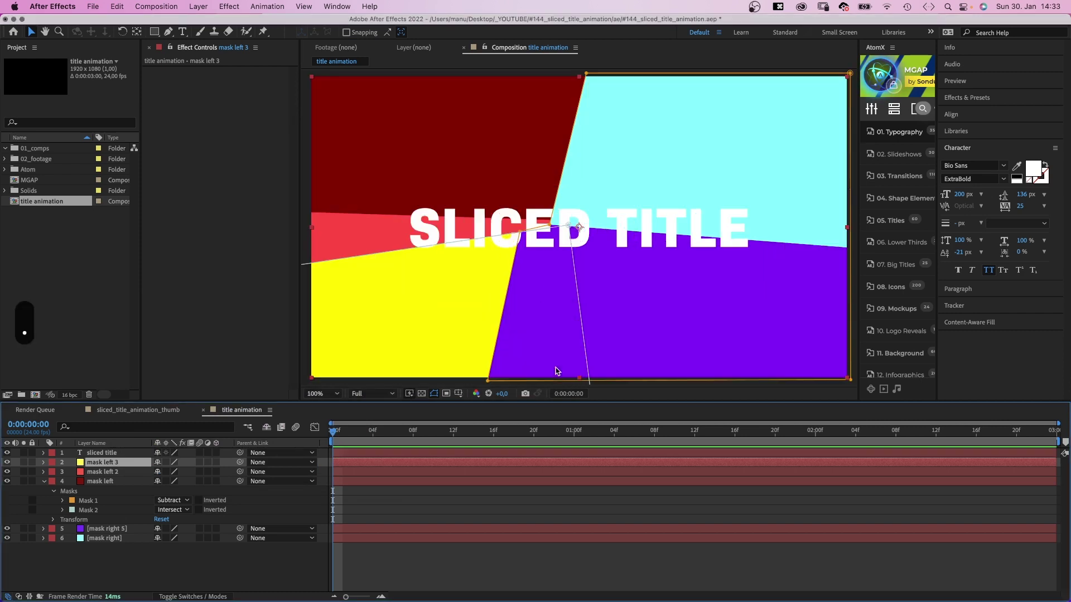
- Duplicate the "sliced title" text layer until there are five, placing one directly below each colored solid
left_click(103, 454)
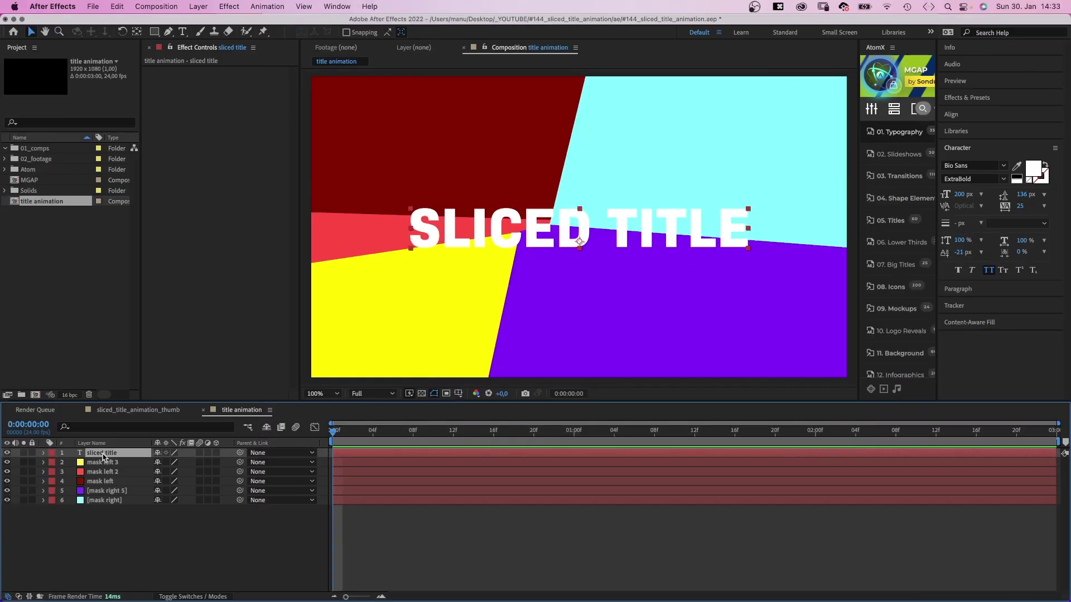
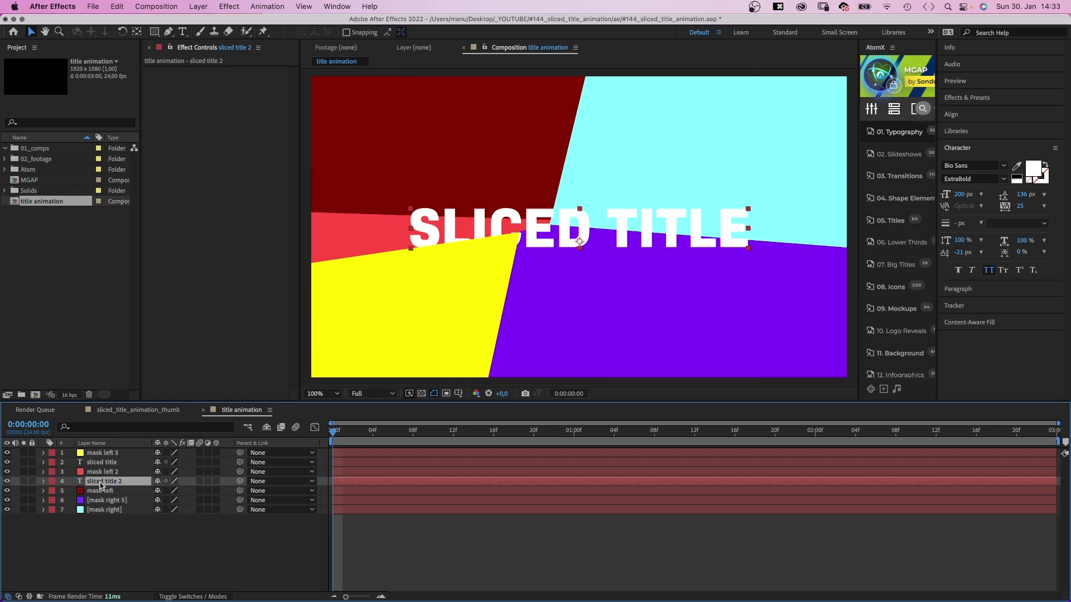
key("super+d")
key("super+d")
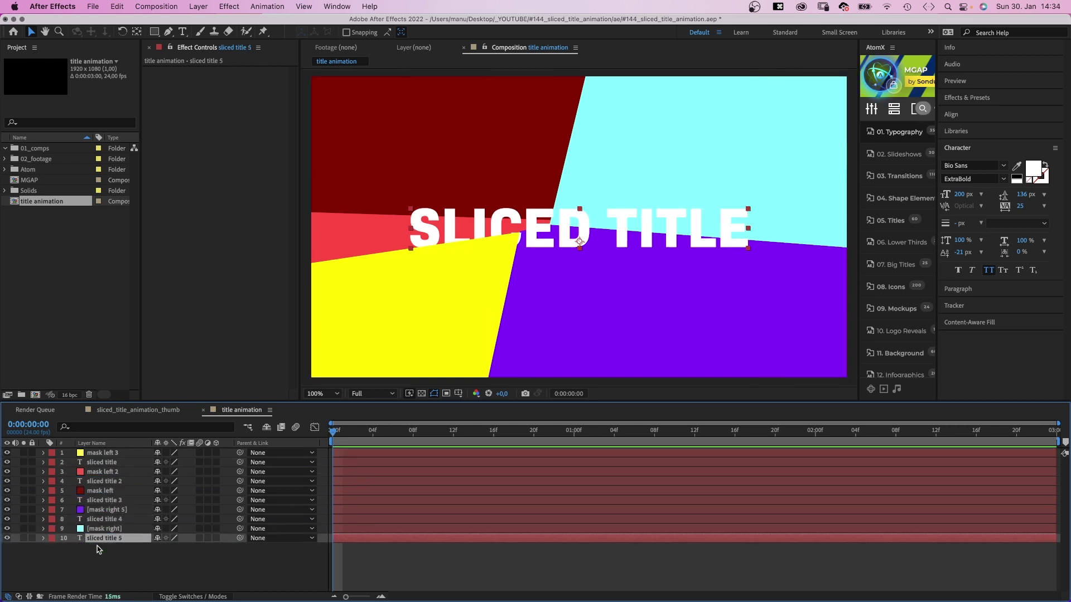
- Reveal the Source Text property of the original "sliced title" layer and its four copies
left_click(43, 463)
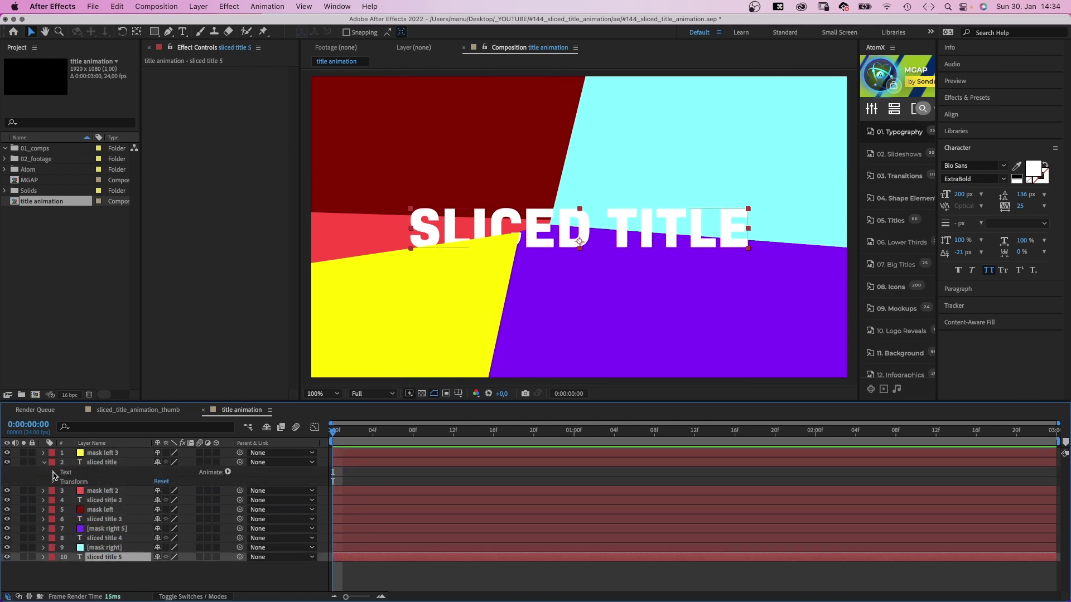
left_click(54, 472)
left_click(43, 528)
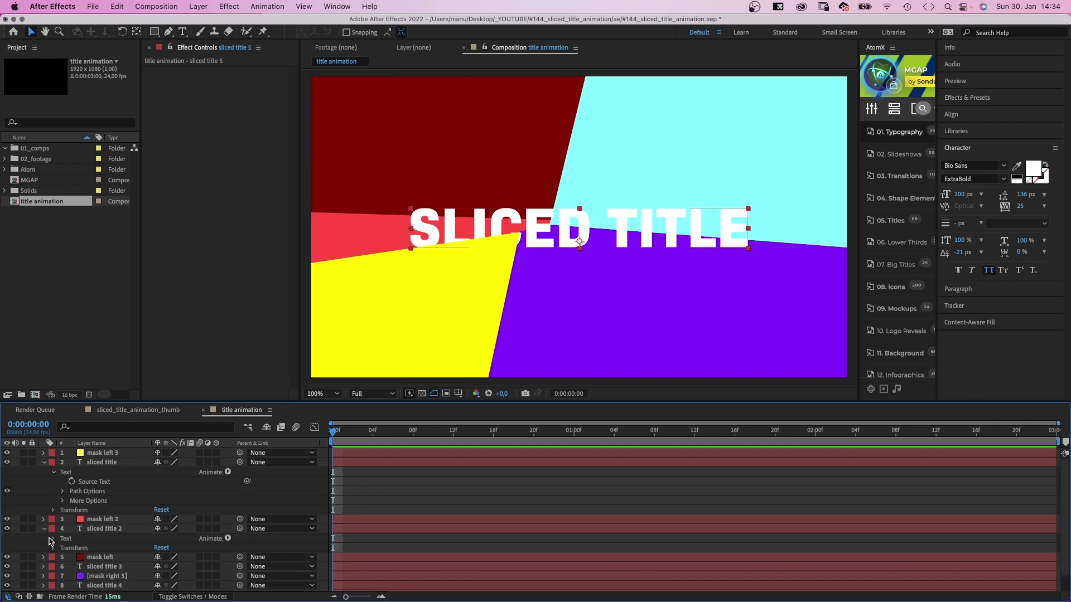
left_click(54, 538)
scroll(50, 547, "down", 3)
left_click(44, 548)
left_click(54, 558)
scroll(49, 569, "down", 3)
left_click(44, 568)
left_click(55, 577)
scroll(50, 580, "down", 3)
left_click(43, 549)
left_click(54, 558)
- Link the Source Text of the title copies to the original "sliced title" layer's Source Text and collapse the layers
left_click_drag(247, 568, 175, 482)
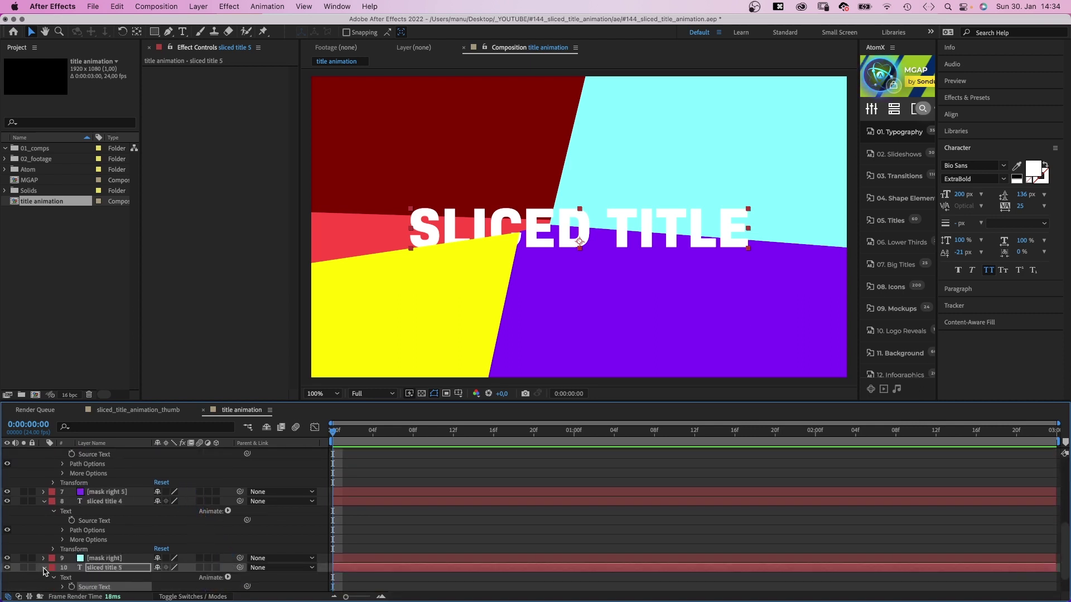
left_click(44, 568)
left_click_drag(247, 542, 168, 454)
left_click(45, 530)
left_click(44, 529)
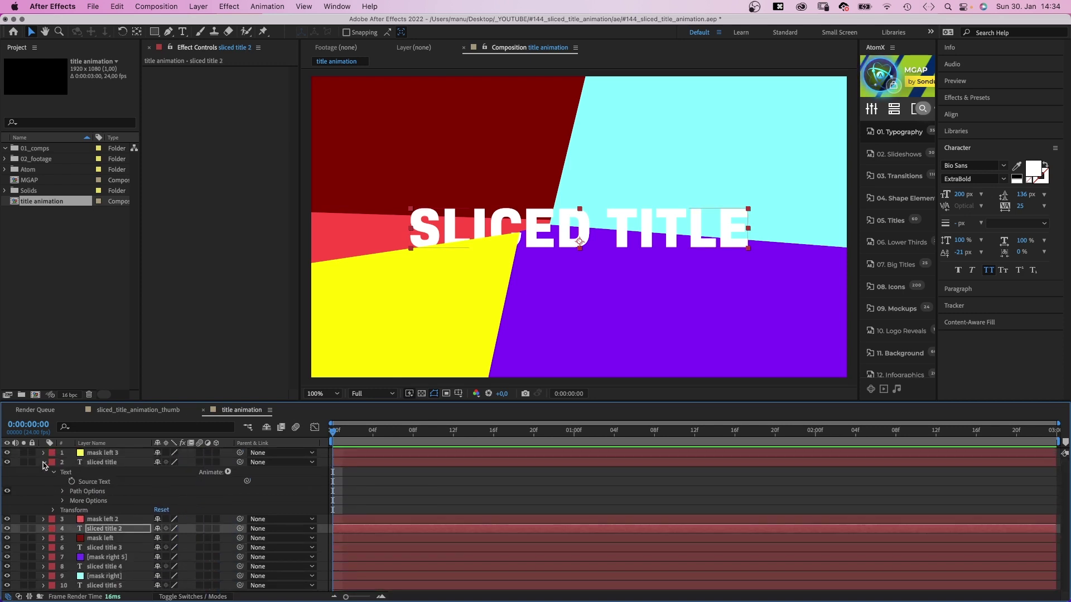
left_click(44, 463)
- Set the track matte of all five title layers to Luma Matte, using the solid above each one
left_click(100, 465)
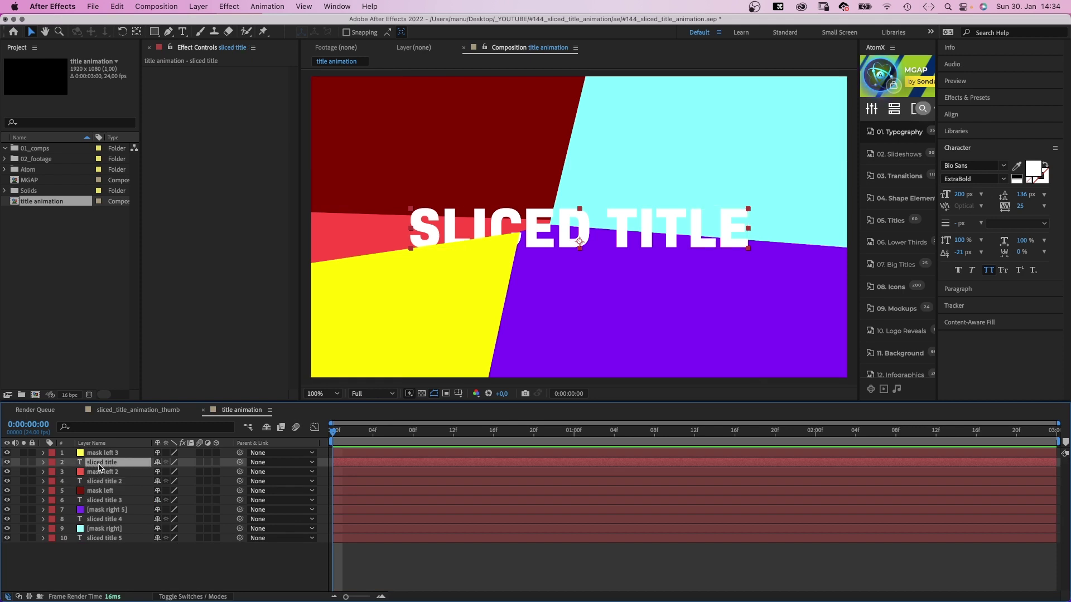
left_click(96, 482, "super")
left_click(94, 501, "super")
left_click(93, 519, "super")
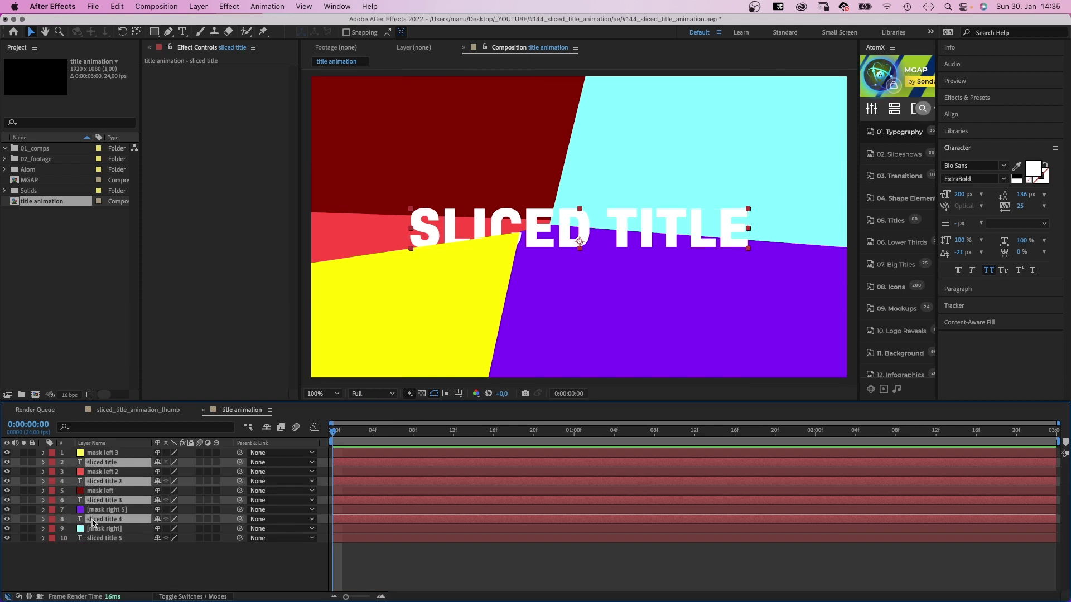
left_click(93, 538, "super")
left_click(189, 597)
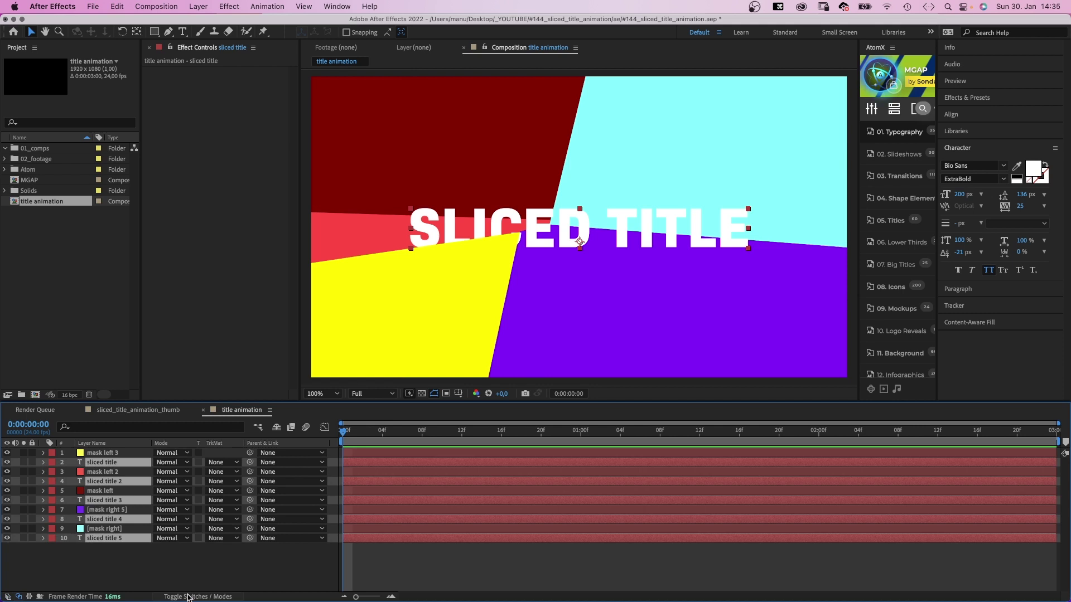
left_click(225, 539)
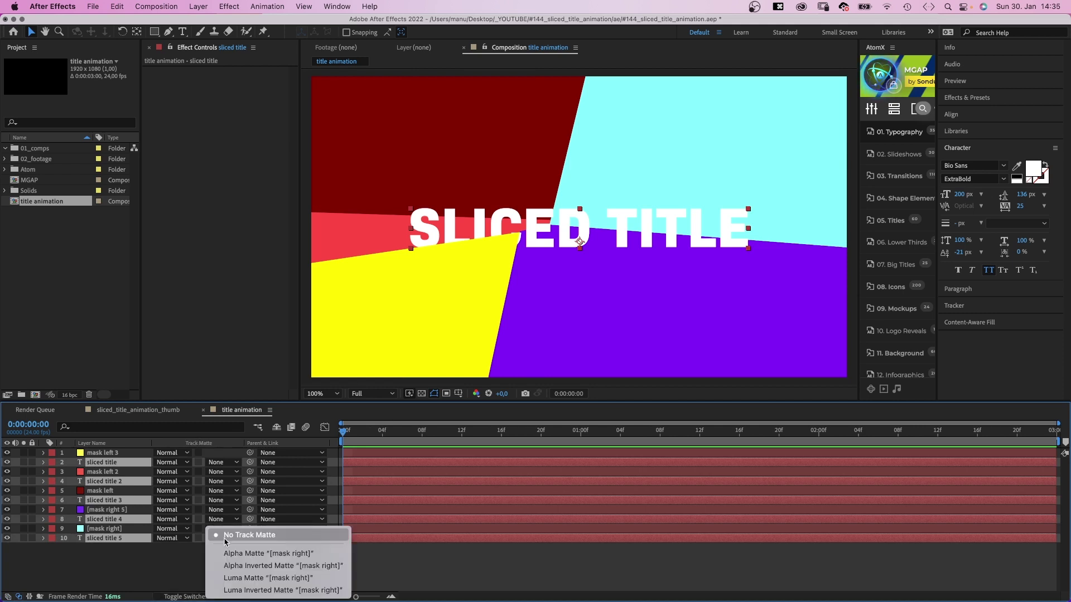
left_click(226, 578)
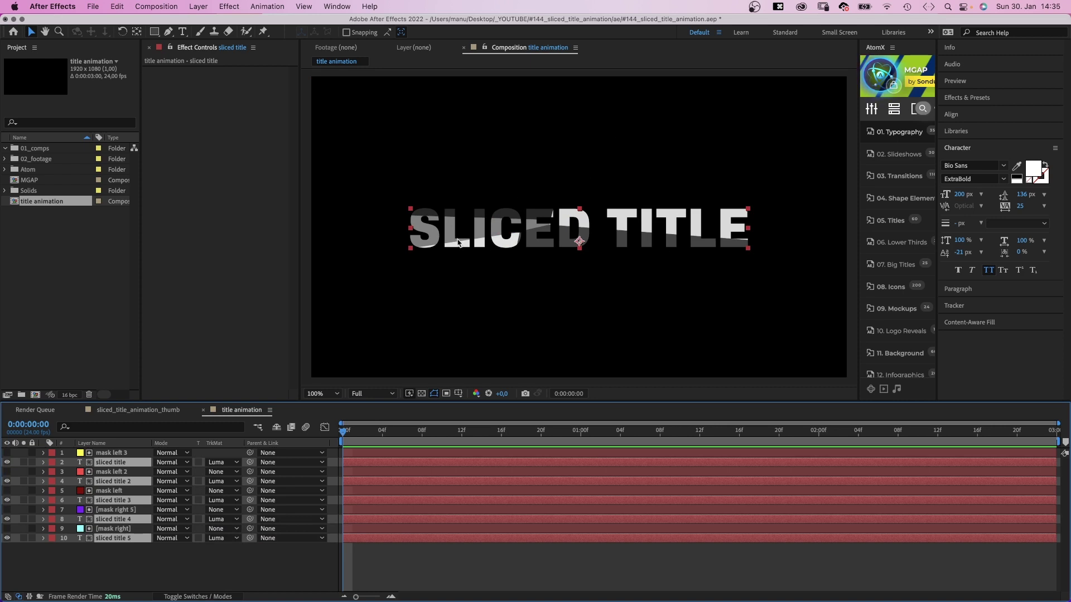
- Apply the Gradient Ramp effect to the "mask left 3" solid
left_click(102, 561)
left_click(123, 454)
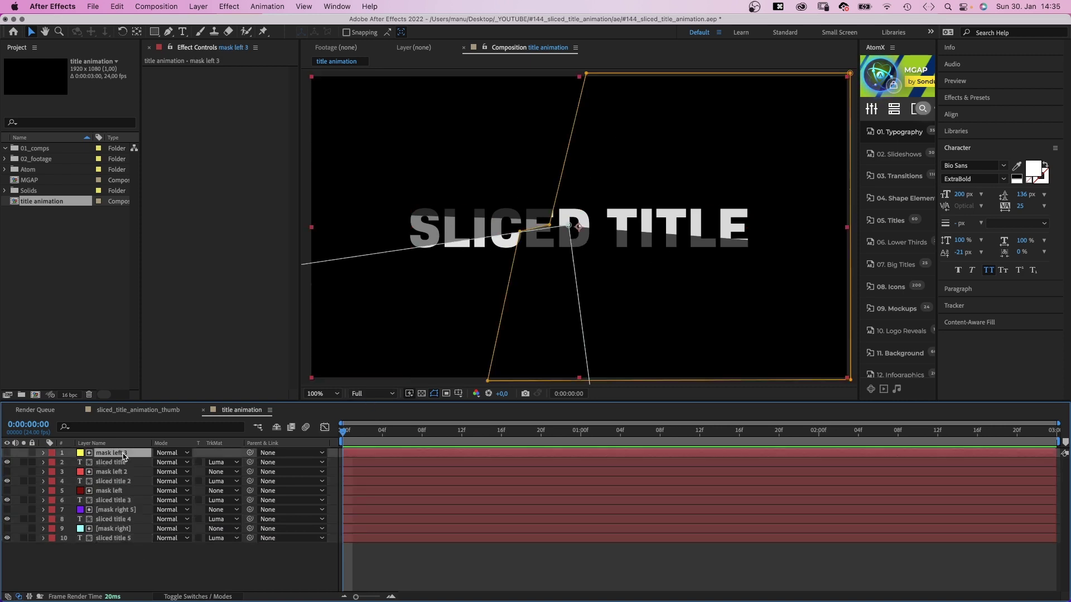
left_click(995, 99)
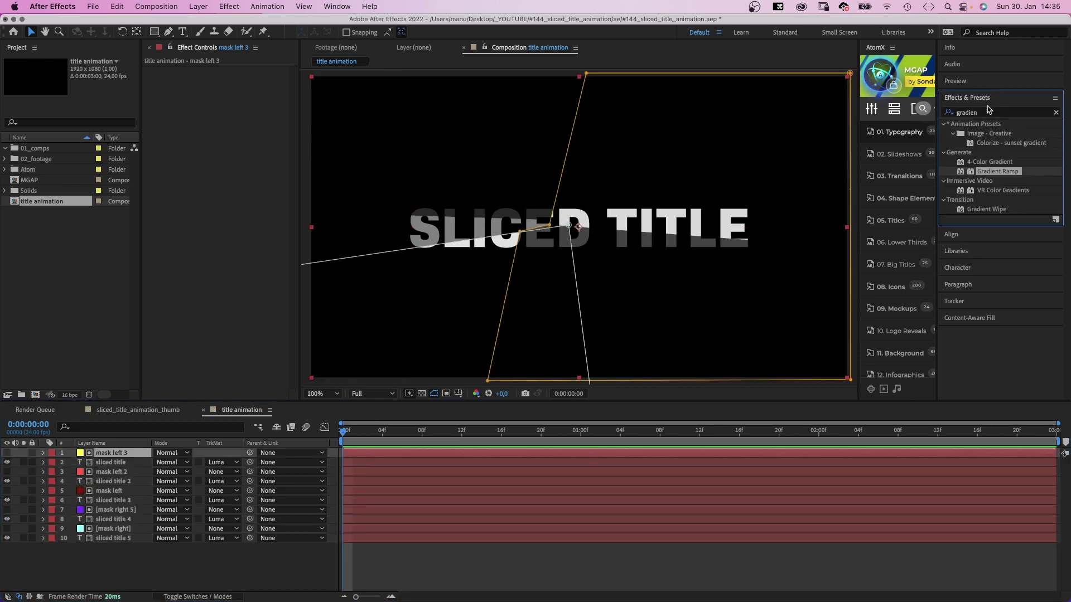
left_click(987, 114)
type("gr")
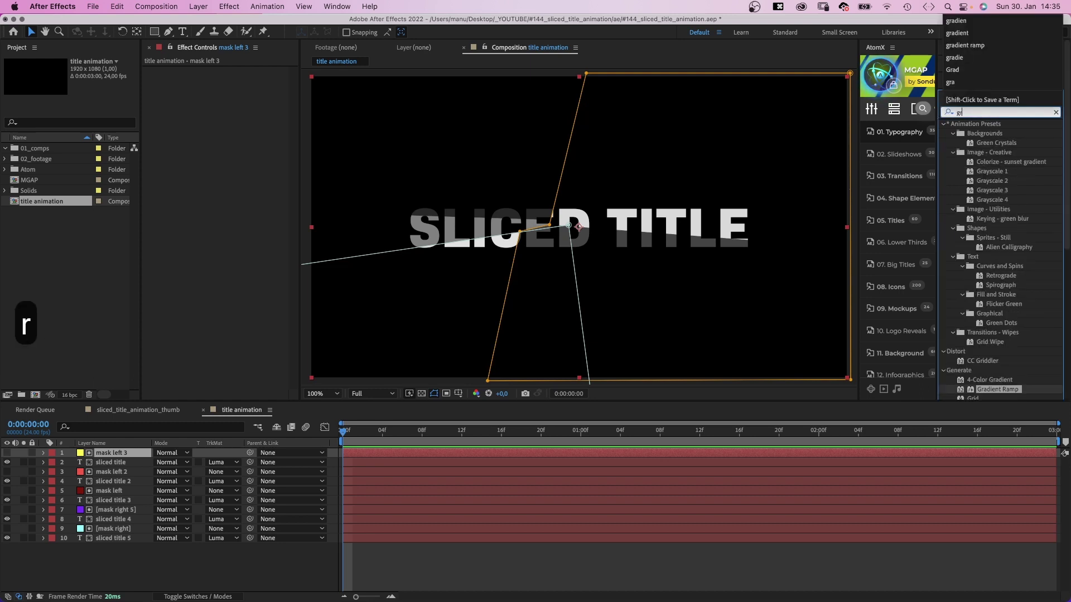
type("adient ramp")
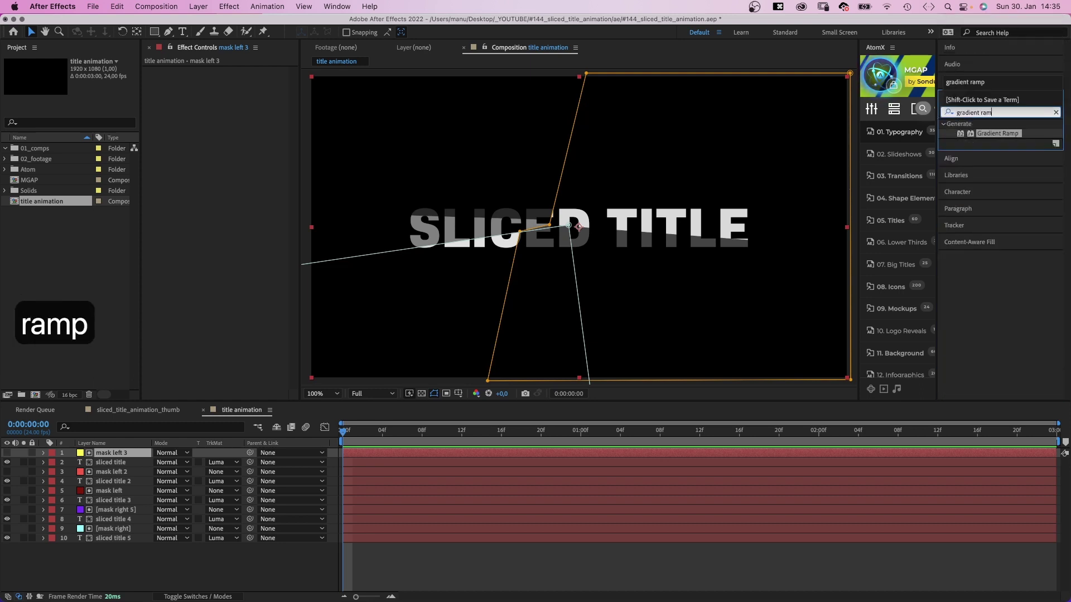
key("Return")
- Set the ramp's start color to white while the "mask left 3" solid is temporarily visible
left_click(7, 453)
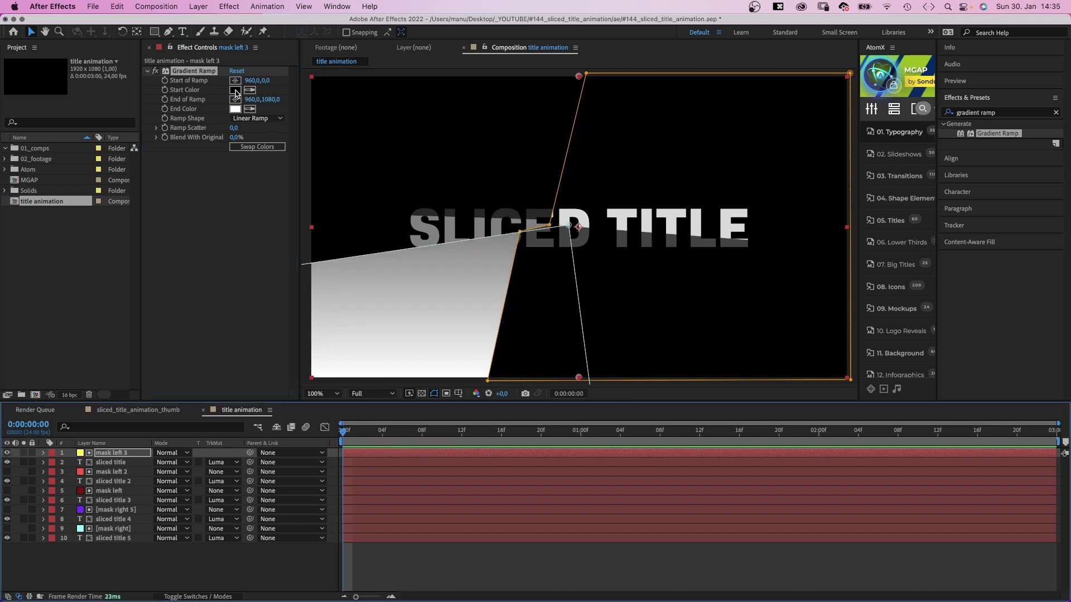
left_click(235, 91)
mouse_move(225, 371)
left_mouse_down()
mouse_move(299, 304)
mouse_move(295, 315)
left_mouse_up()
left_click(381, 326)
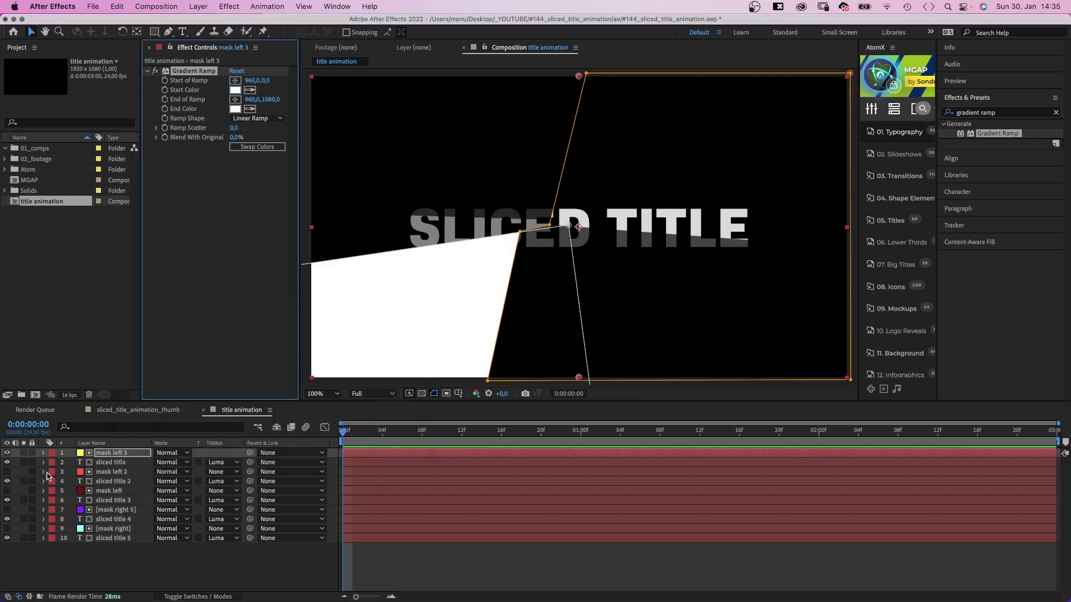
left_click(7, 453)
- Place the ramp's start at about 600, 702 and its end at about 724, 576, and darken its start color to gray
left_click(235, 101)
left_click(513, 237)
left_click(235, 81)
left_click(477, 272)
left_click(235, 90)
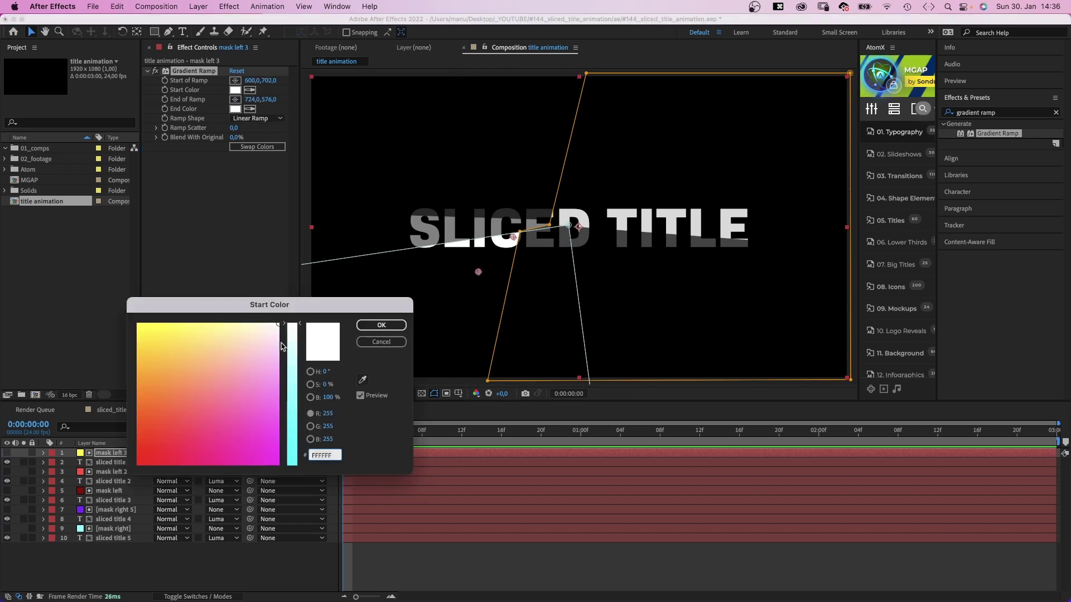
left_click_drag(331, 397, 298, 398)
left_click(376, 329)
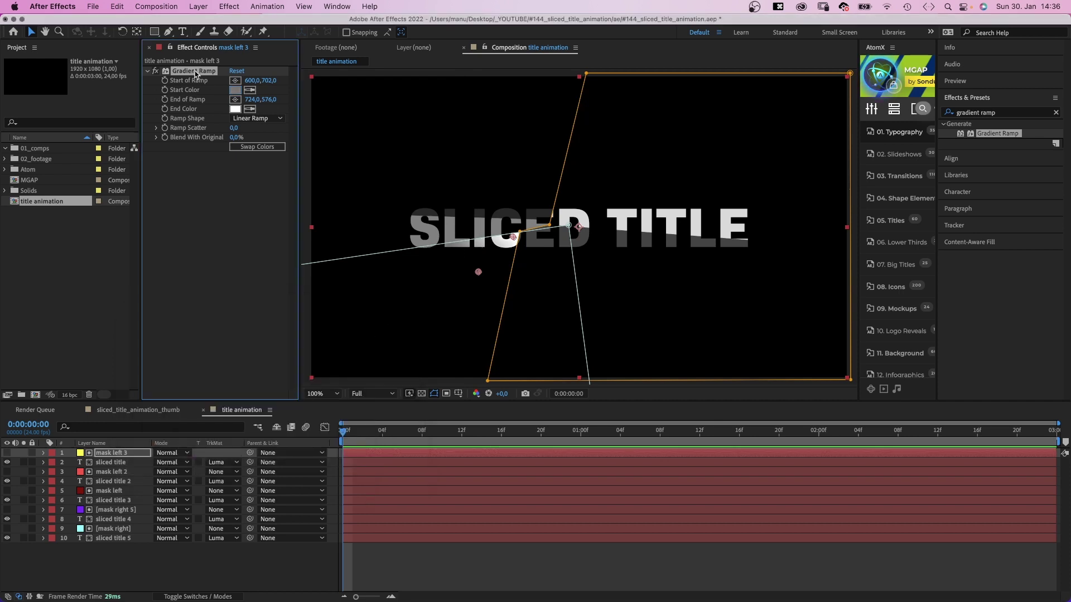
- Give the other four mask solids their own gray-to-white Gradient Ramps, swapping the ramp colors on "mask right 5"
left_click(110, 472)
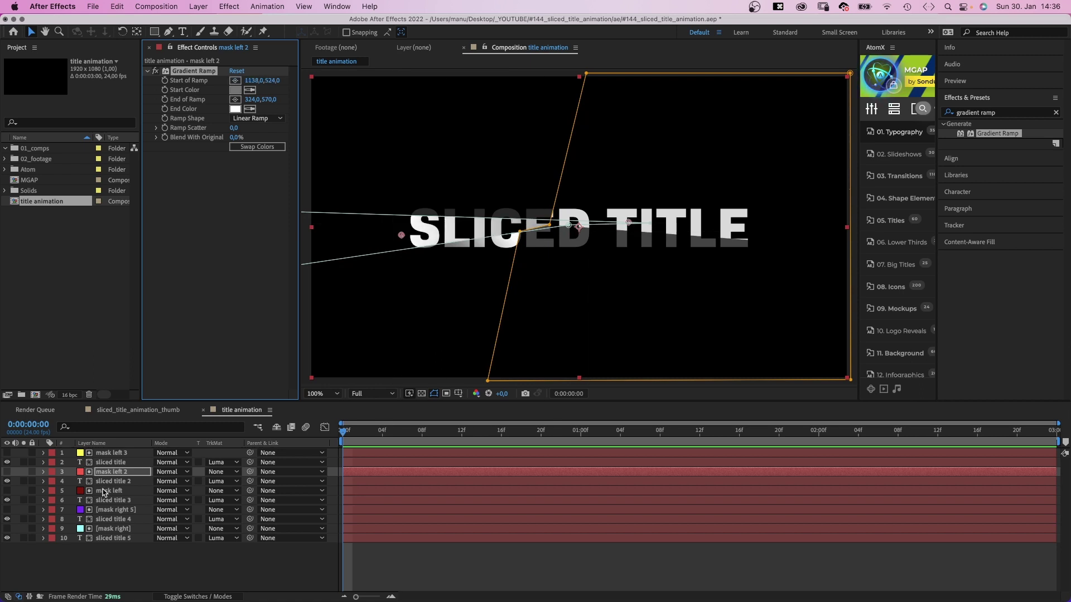
left_click(105, 491)
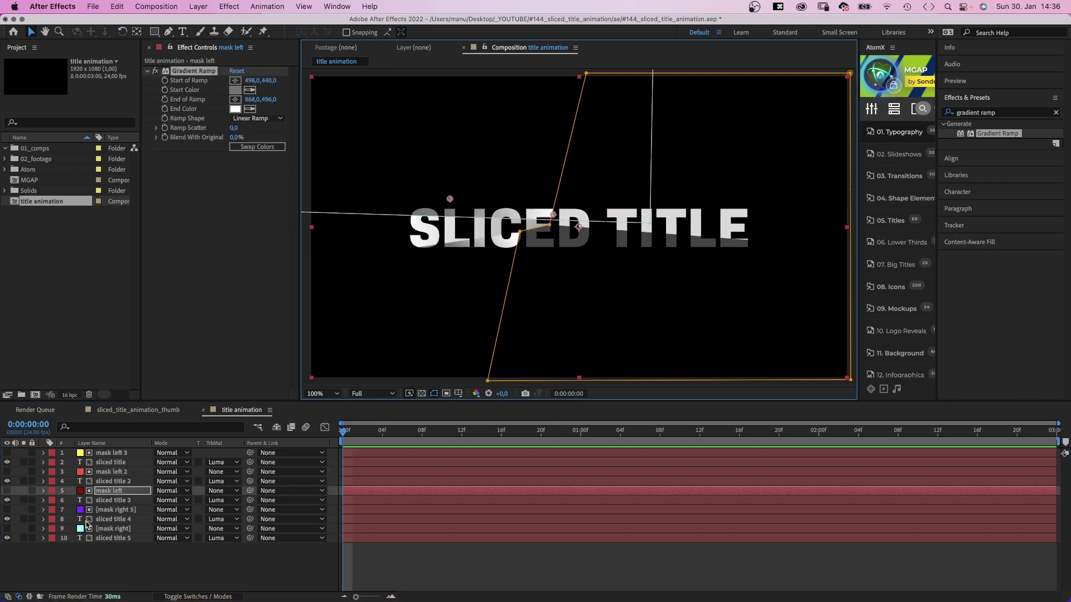
left_click(115, 510)
left_click(268, 147)
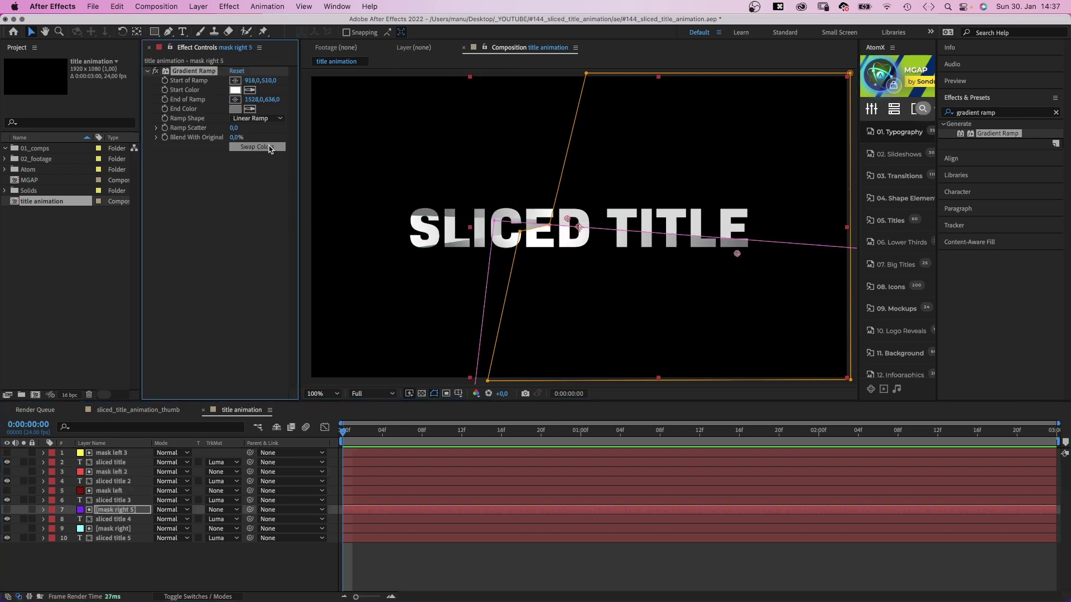
left_click(113, 528)
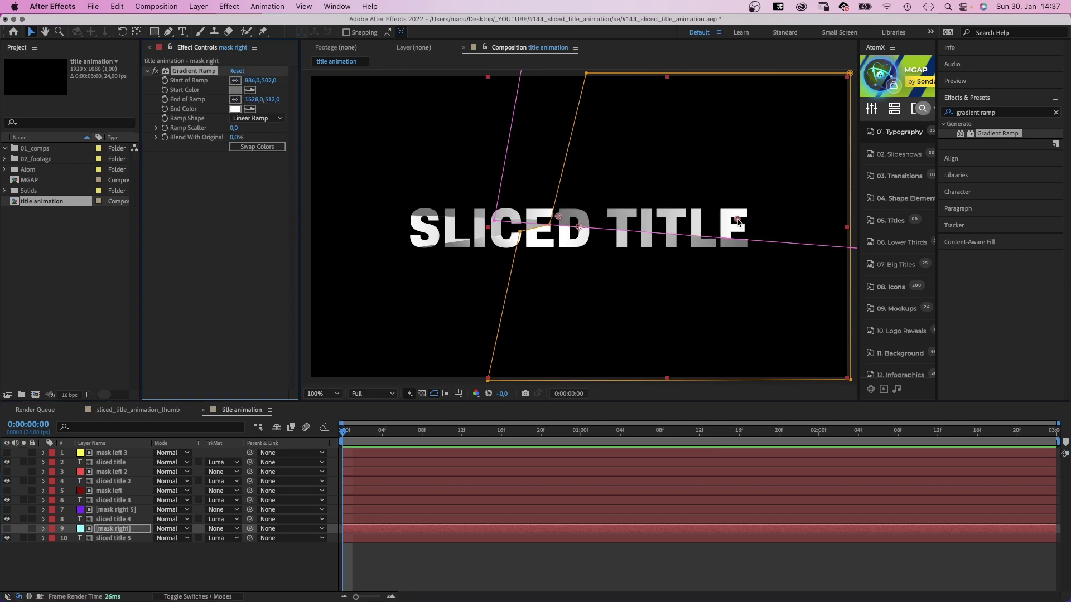
left_click(566, 532)
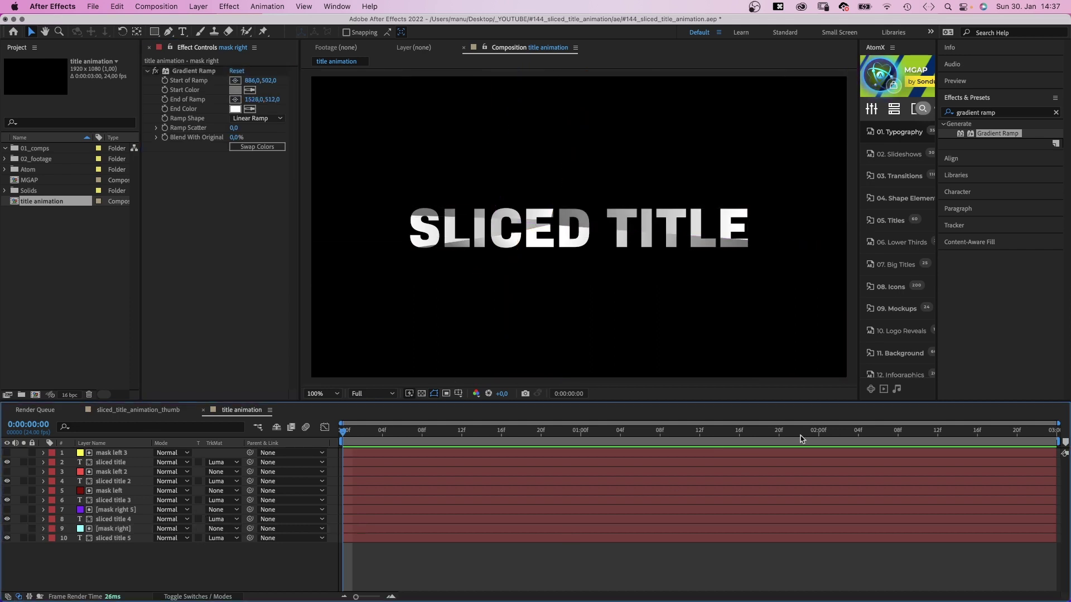
- Move the current time to 0:00:02:00 and reveal the Scale property of all five "sliced title" layers
left_click(117, 463)
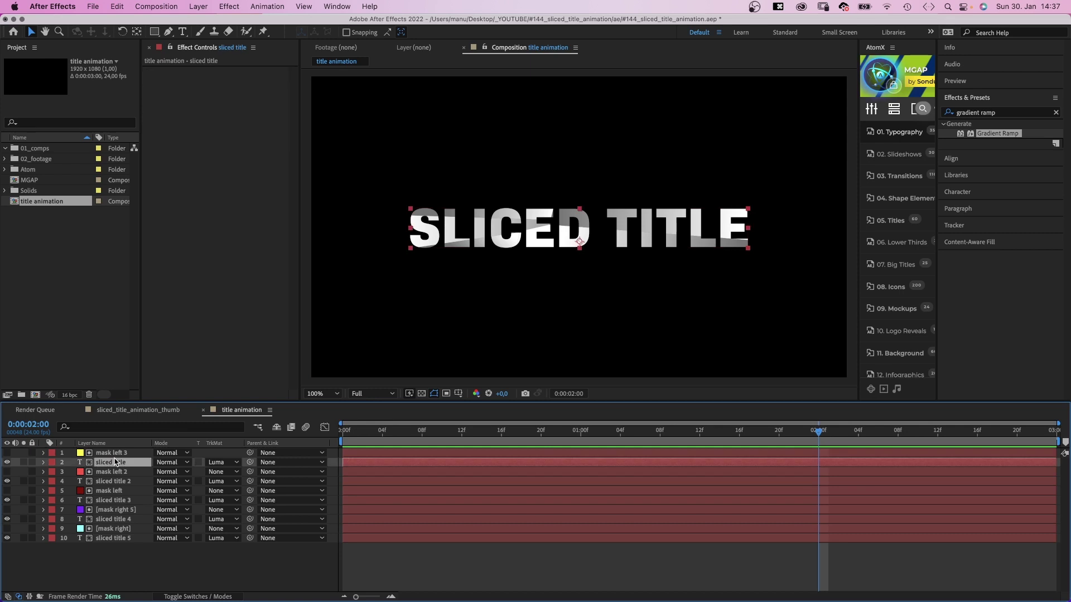
left_click(107, 482, "super")
left_click(102, 501, "super")
left_click(102, 519, "super")
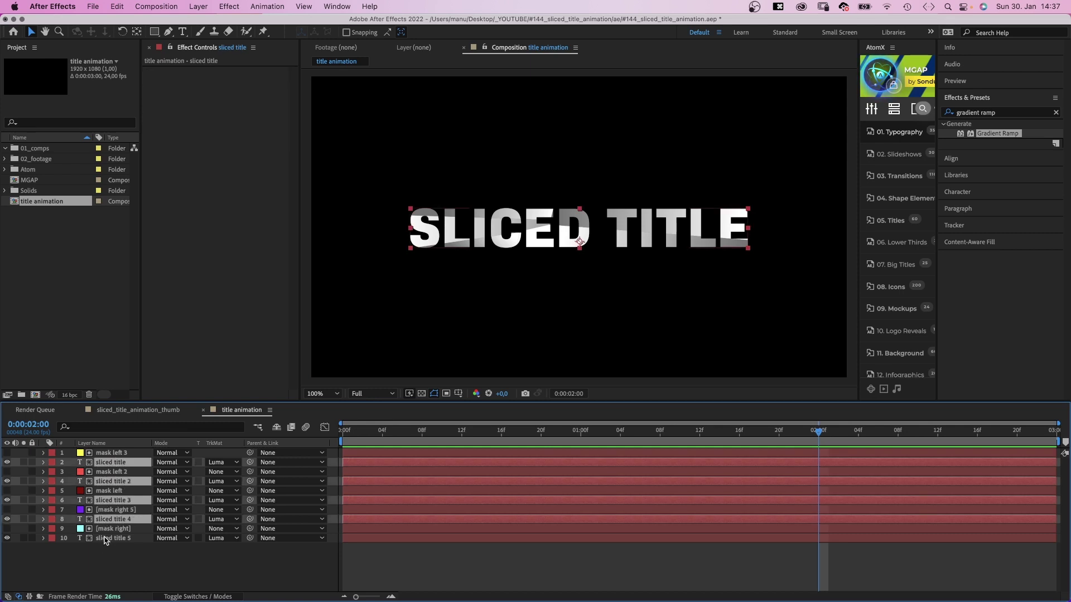
left_click(104, 538, "super")
key("s")
key("super+shift+a")
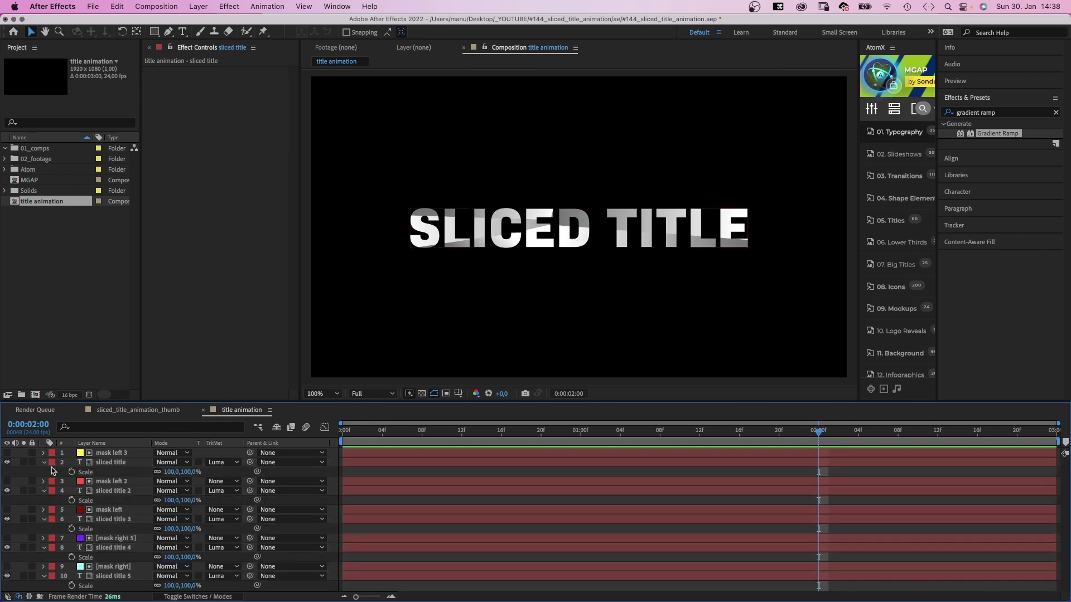
- Scale the original "sliced title" layer to 105% and nudge it slightly to the right
type("105")
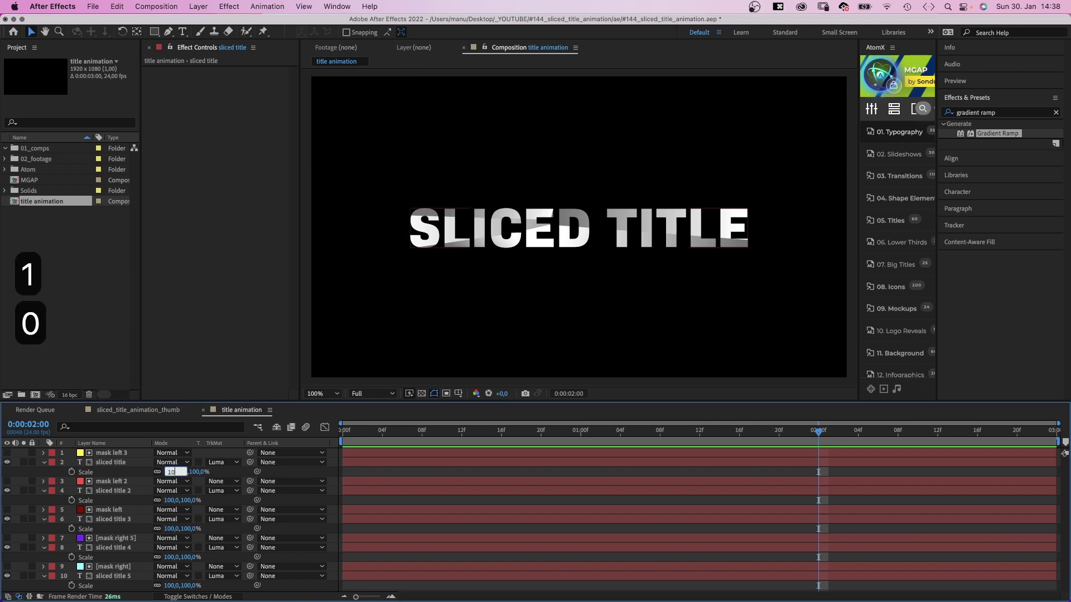
key("Return")
key("Right")
key("Right")
key("Right")
key("Down")
key("Right")
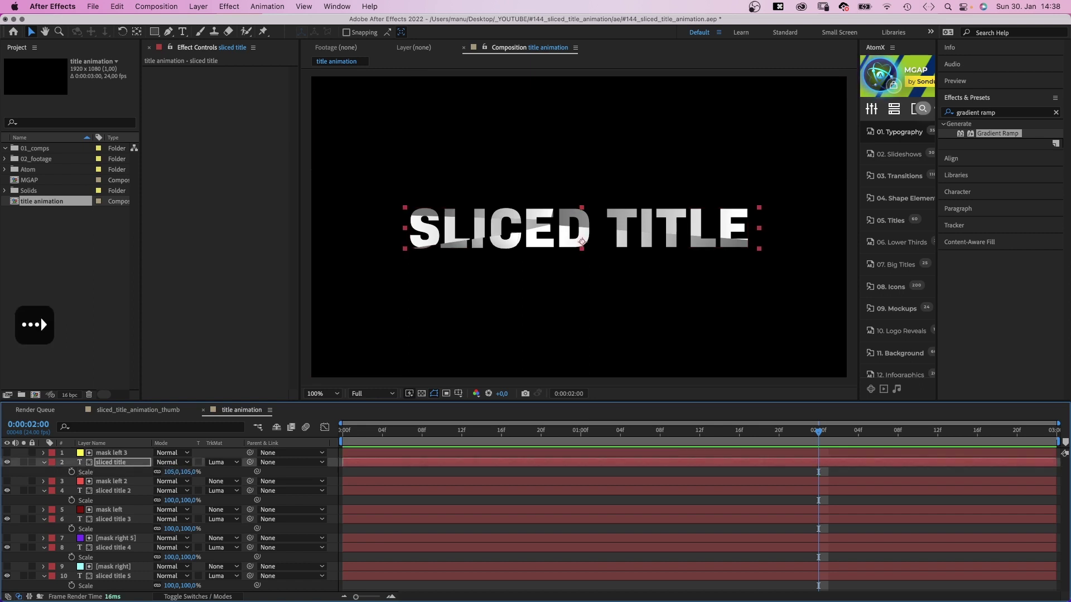
- Set the scale of "sliced title 2" to 103% and of "sliced title 3" to 107%
left_click(182, 500)
type("103")
key("Return")
left_click(170, 529)
type("107")
key("Return")
- Set the scale of "sliced title 4" to 102% and "sliced title 5" to 101%, nudging the latter slightly left
left_click(115, 548)
left_click(171, 557)
type("102")
key("Return")
left_click(172, 586)
type("101")
key("Return")
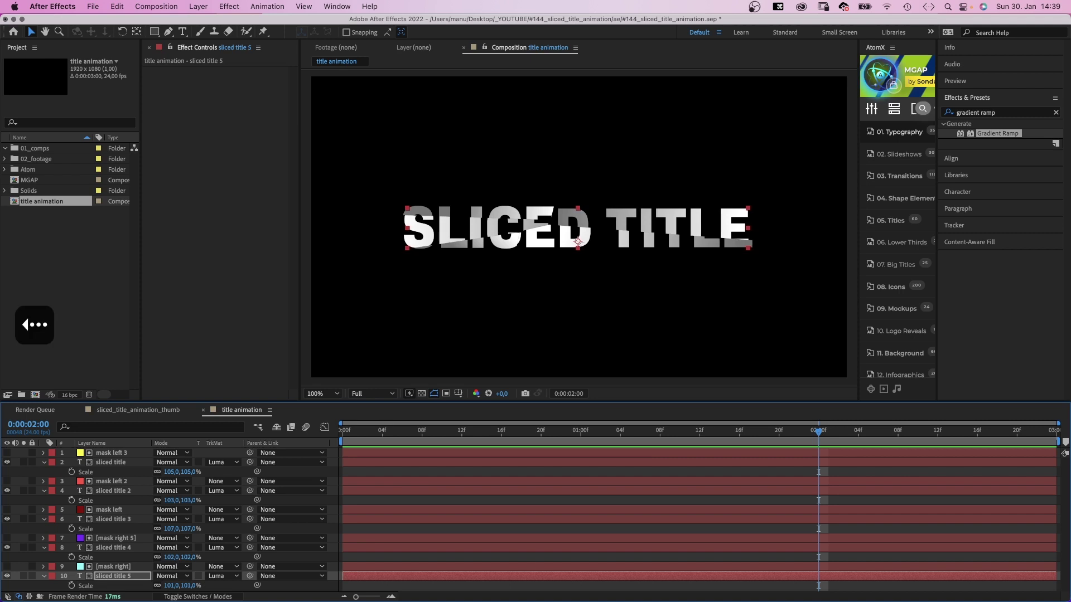
- Open the MGAP composition and browse the AtomX library's transitions, shape elements, titles and icons in a widened panel
double_click(33, 180)
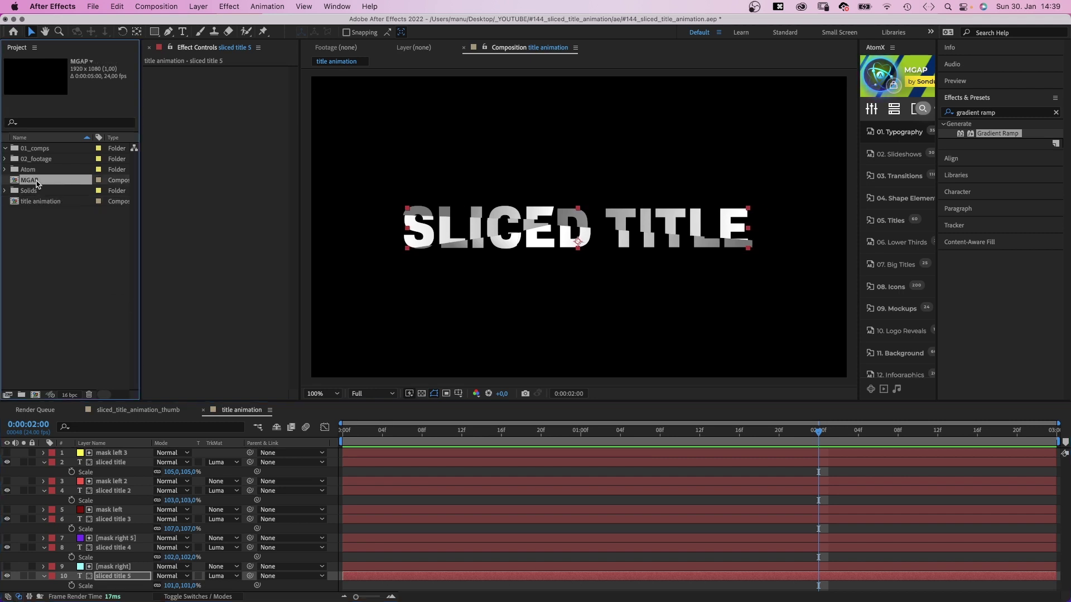
left_click_drag(859, 210, 663, 206)
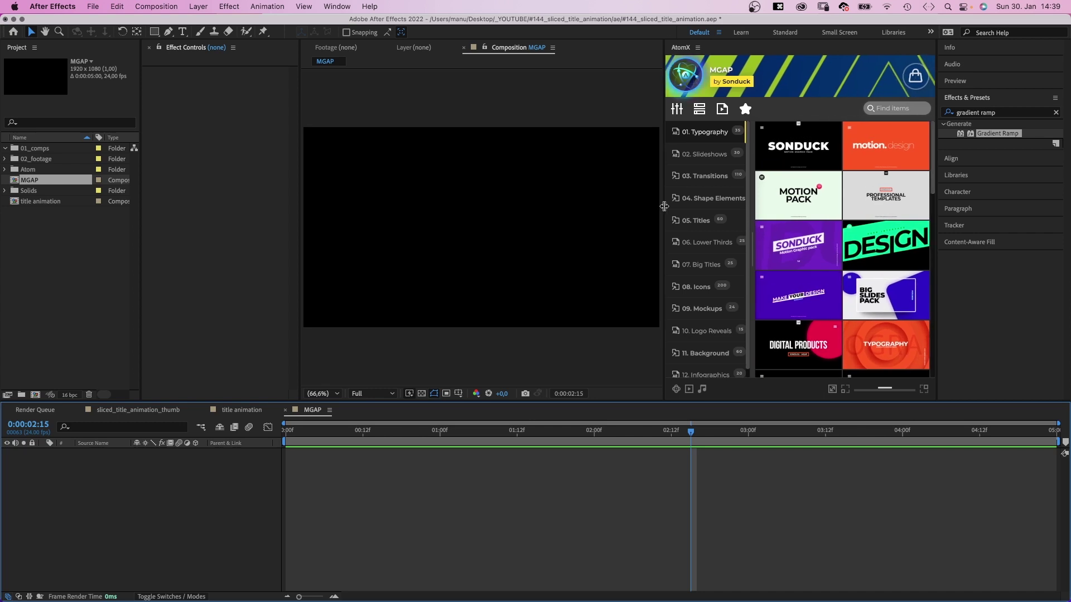
left_click(701, 176)
mouse_move(796, 188)
scroll(873, 206, "down", 15)
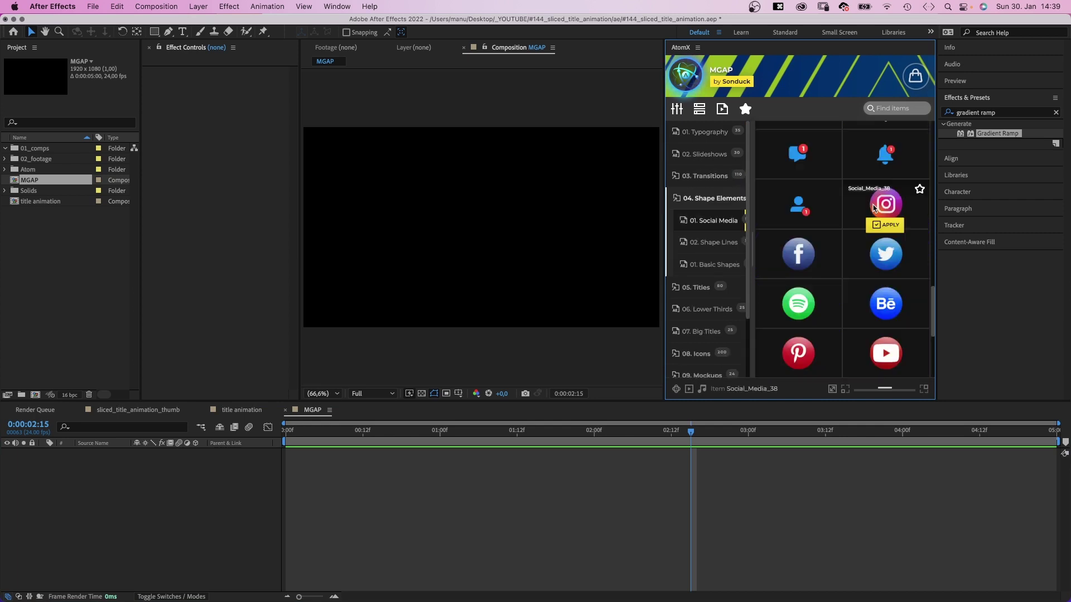
scroll(800, 195, "down", 10)
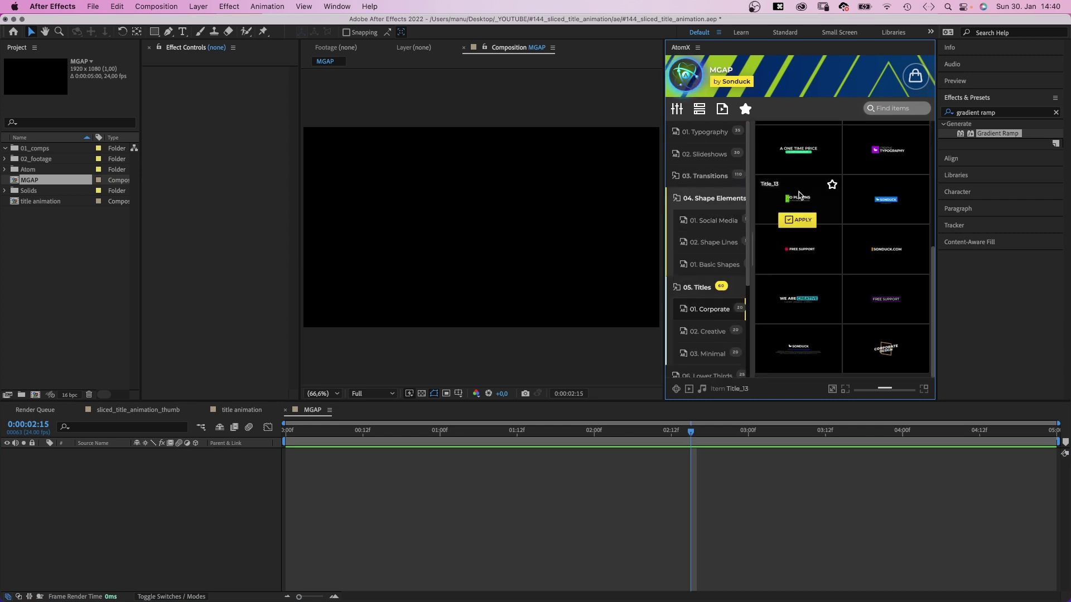
scroll(887, 303, "down", 10)
scroll(869, 307, "down", 10)
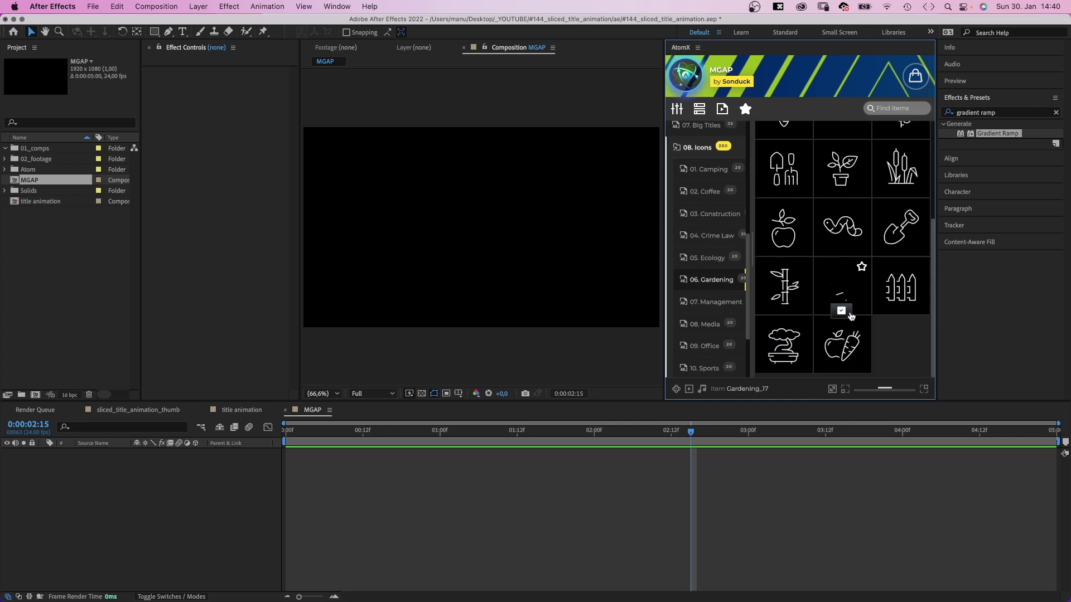
scroll(850, 317, "up", 10)
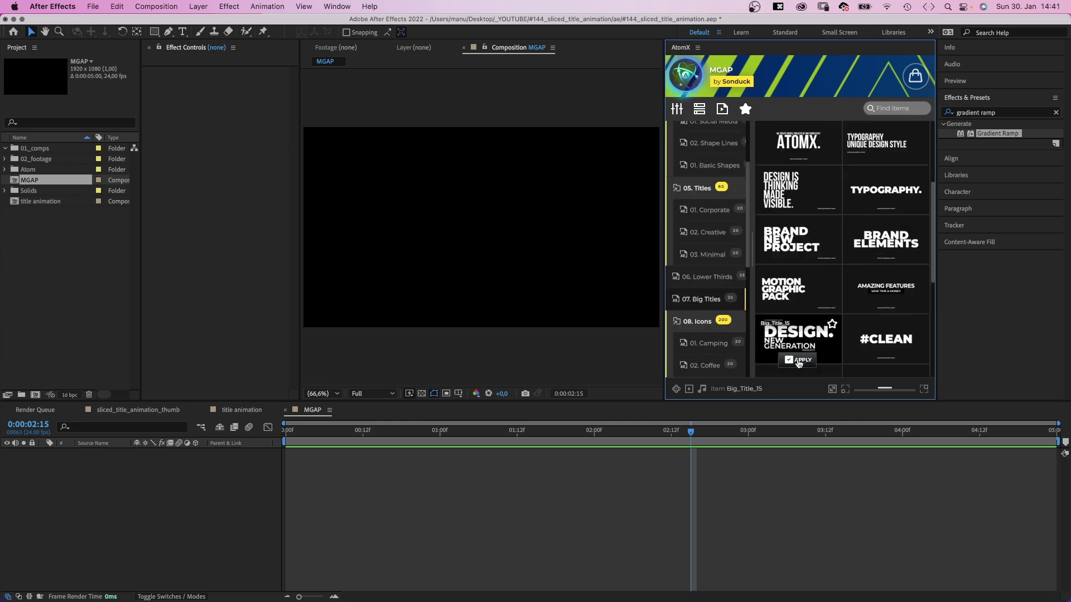
- Apply the Big_Title_15 template and replace its text lines with "SIMPLE.", "TITLE" and "ANIMATION"
left_click(799, 361)
left_click(96, 500)
type("SIMPLE.")
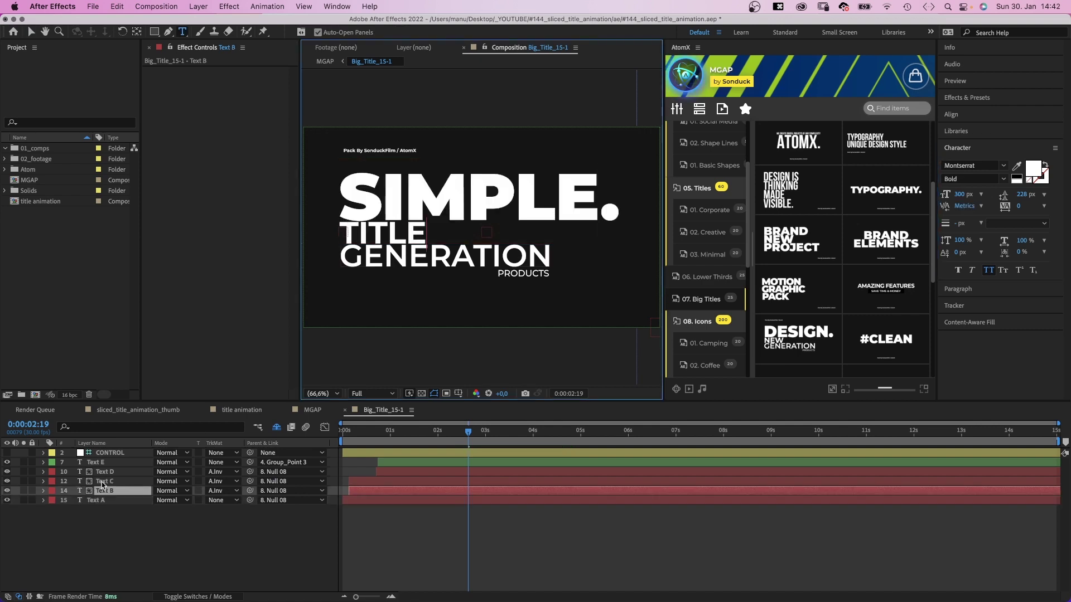
left_click(102, 483)
double_click(102, 483)
type("ANIMATION")
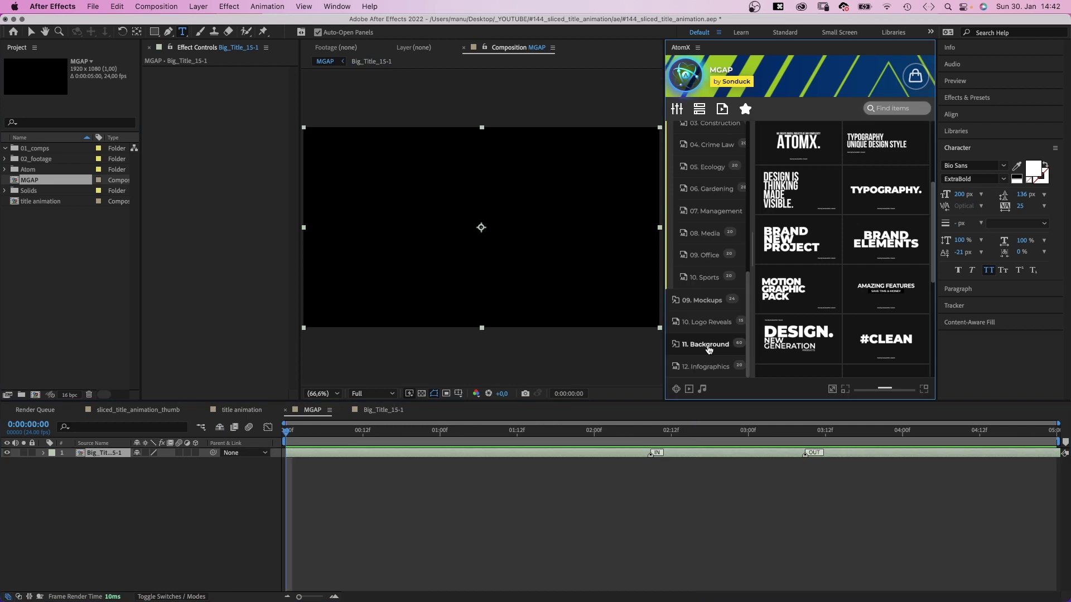
- Add the Basic_16 background beneath the title layer in the MGAP composition and open the background's own composition
left_click(705, 344)
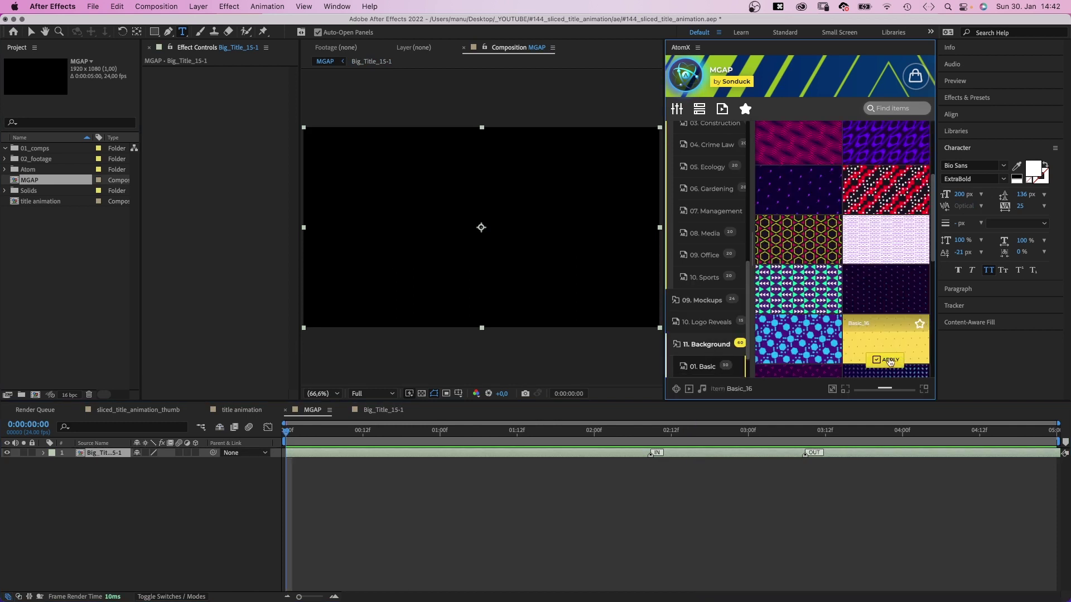
left_click(889, 361)
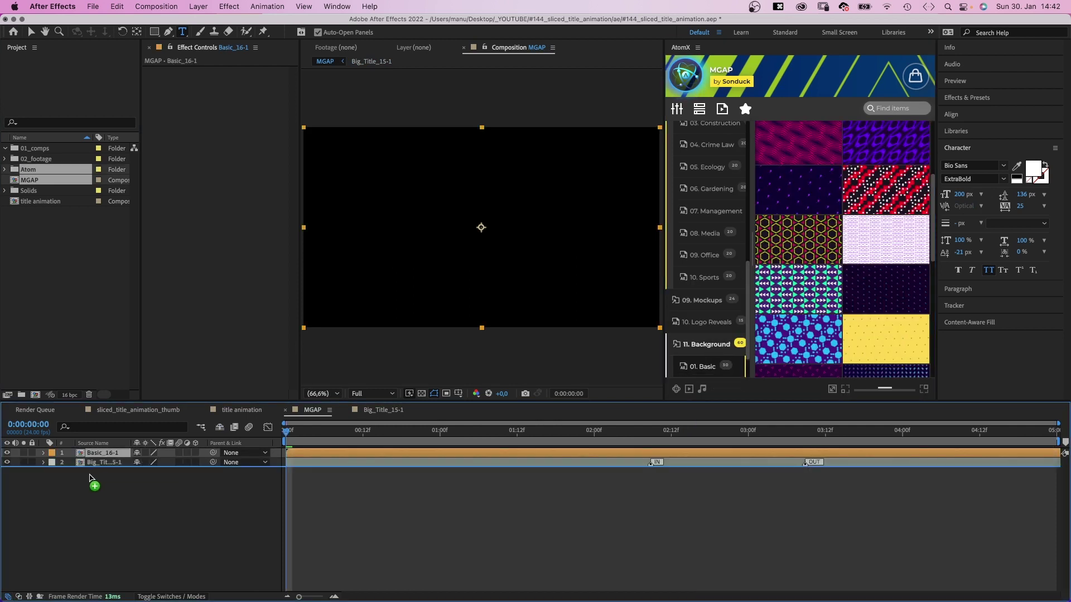
double_click(103, 452)
- Set Color A of the background's CONTROL layer to purple 4D26AB and pick a brighter Color B
left_click(110, 453)
left_click_drag(460, 433, 624, 438)
left_click(234, 81)
left_click(232, 444)
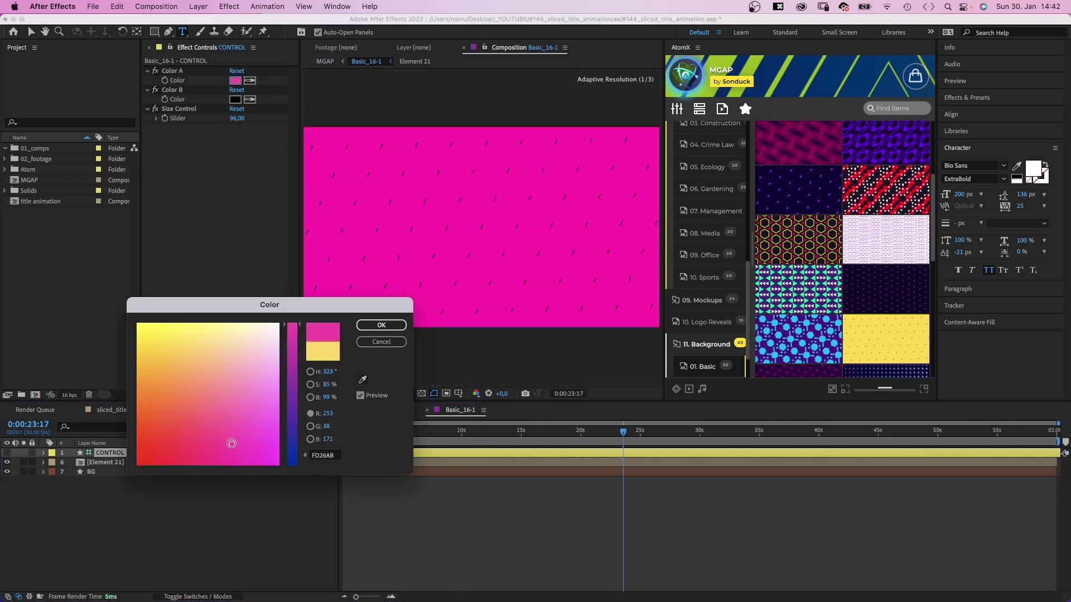
left_click(290, 423)
left_click(372, 339)
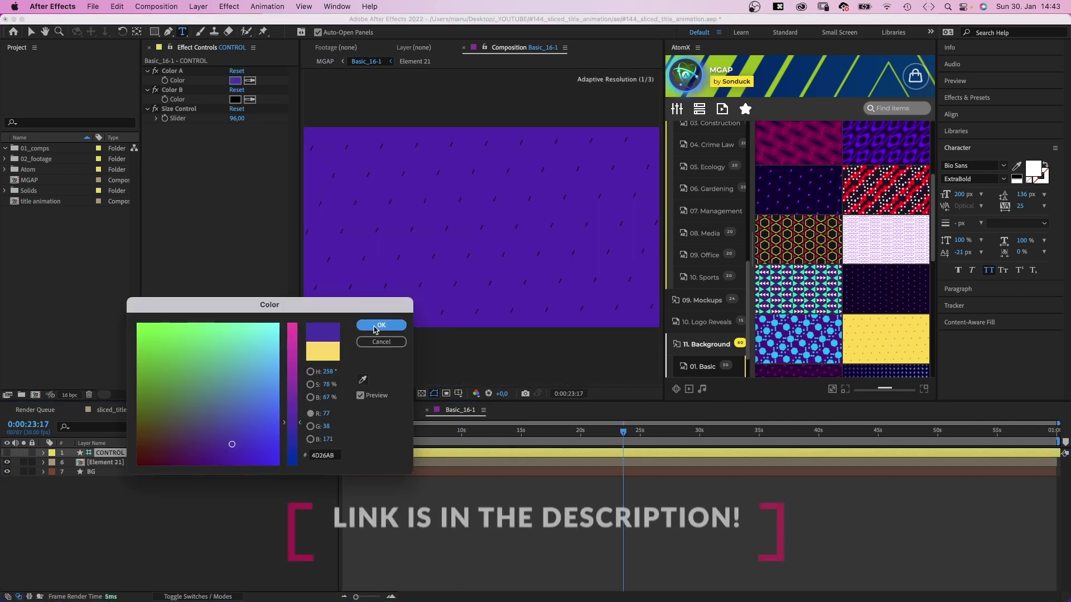
left_click(235, 100)
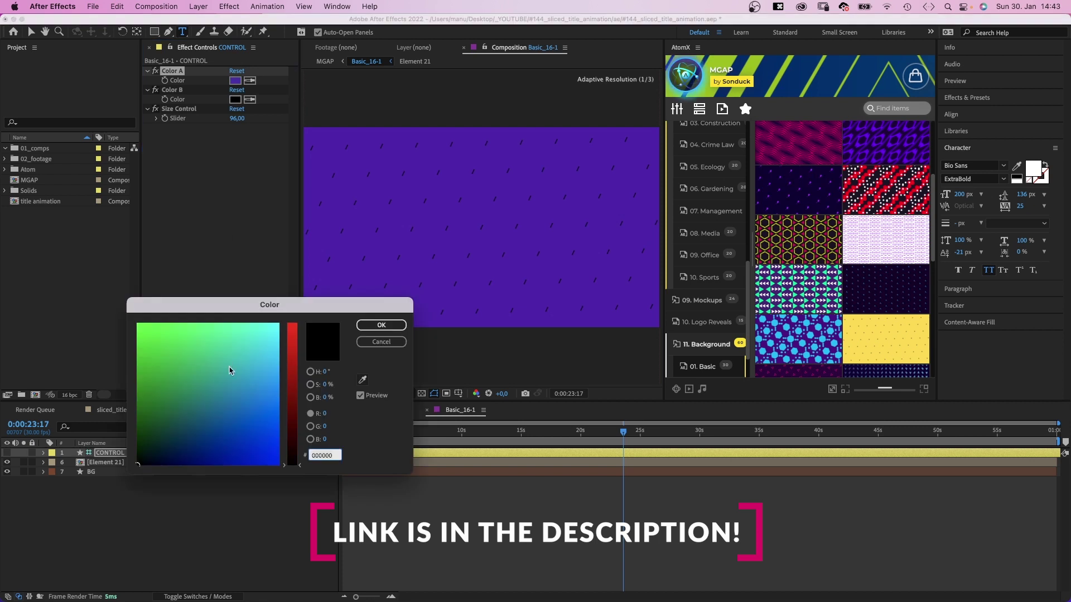
left_click_drag(228, 366, 284, 318)
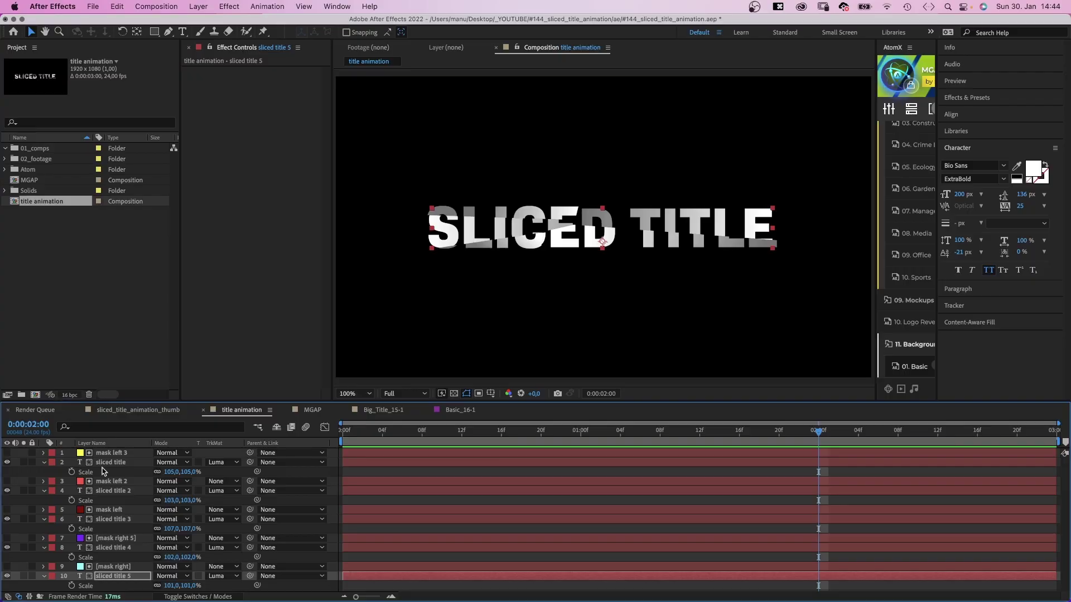
- Reveal the Position of all five sliced title text layers and set a Position keyframe on each at 0:00:02:00
left_click(106, 462)
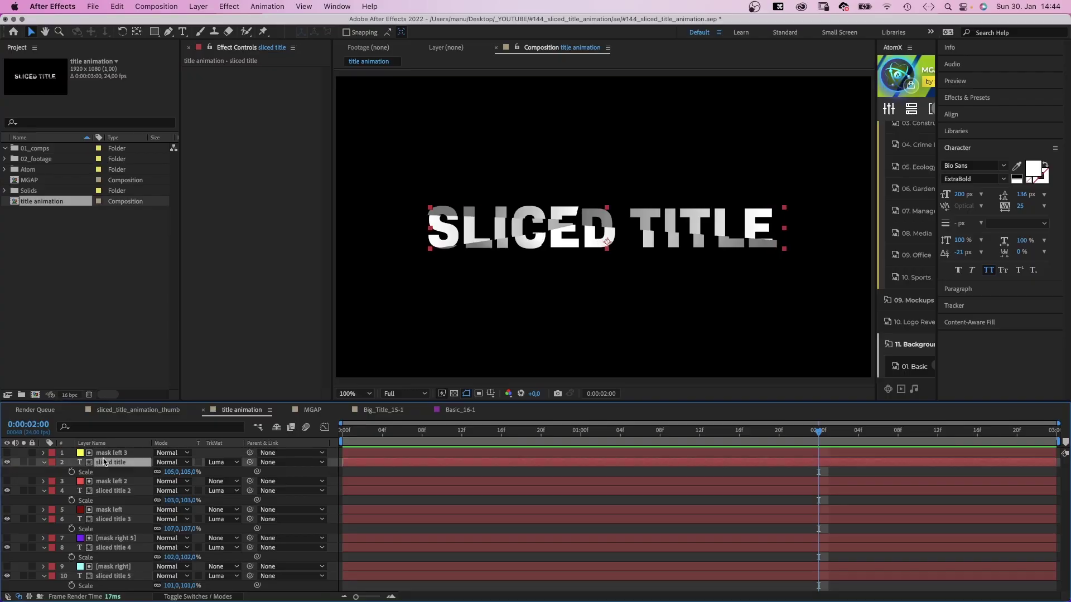
left_click(106, 491, "super")
left_click(103, 519, "super")
left_click(106, 548, "super")
left_click(102, 576, "super")
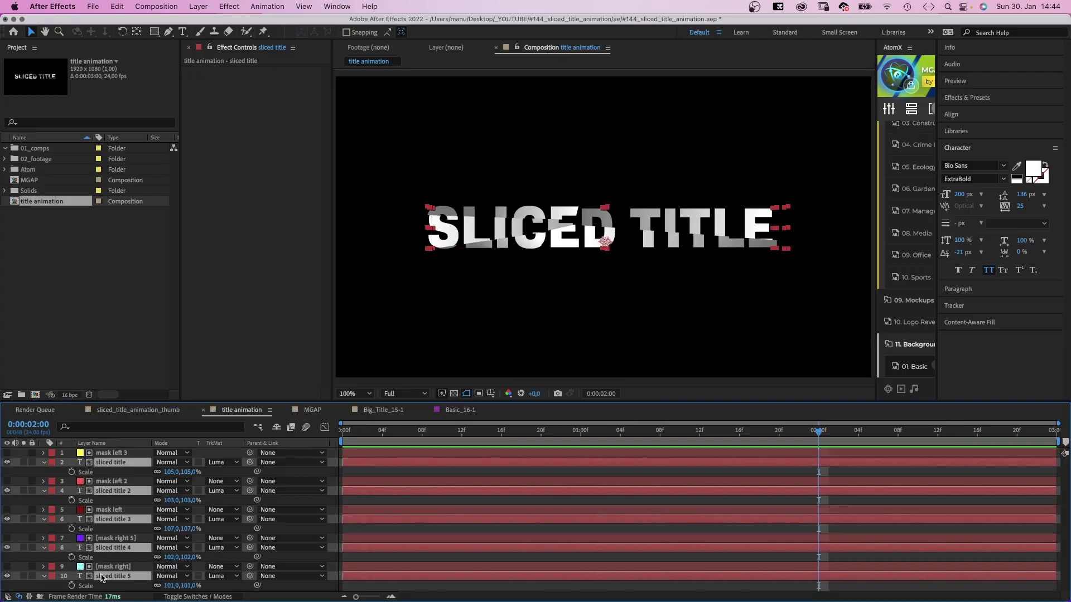
key("p")
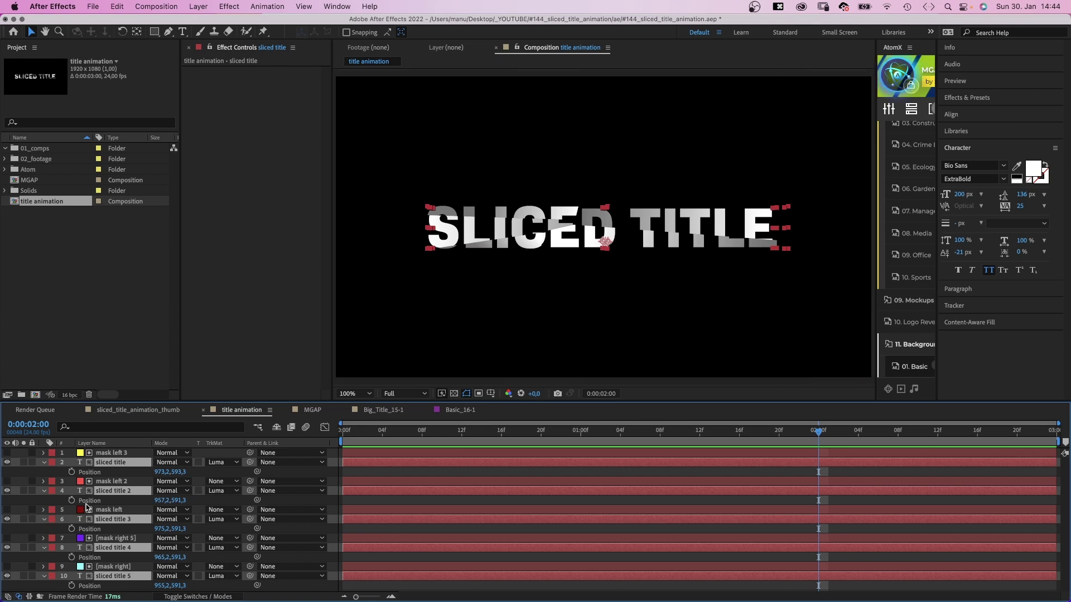
left_click(71, 472)
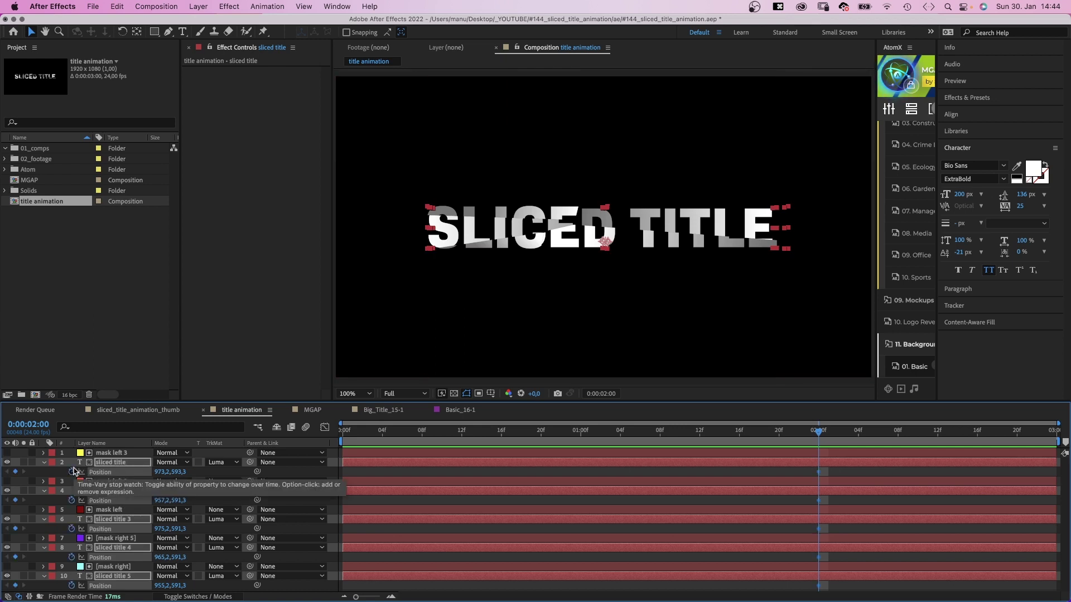
- At 0:00:00:00, set the X positions of sliced title 1 to 5 to 1405.2, 1513.2, 1573.2, 99.2 and 224.2
left_click_drag(373, 457, 342, 457)
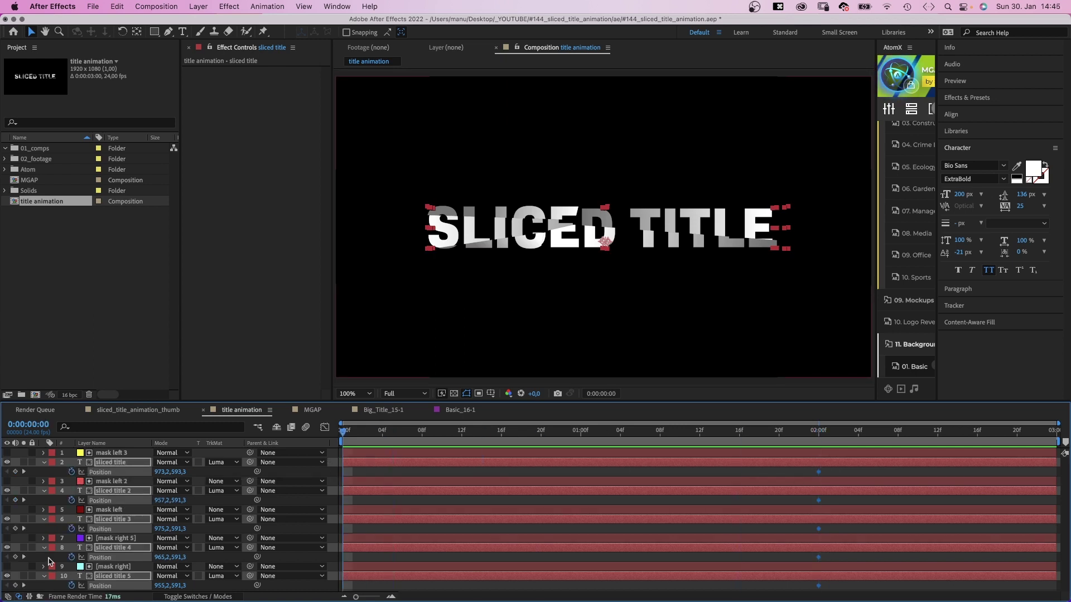
key("F2")
left_click_drag(138, 583, 8, 570)
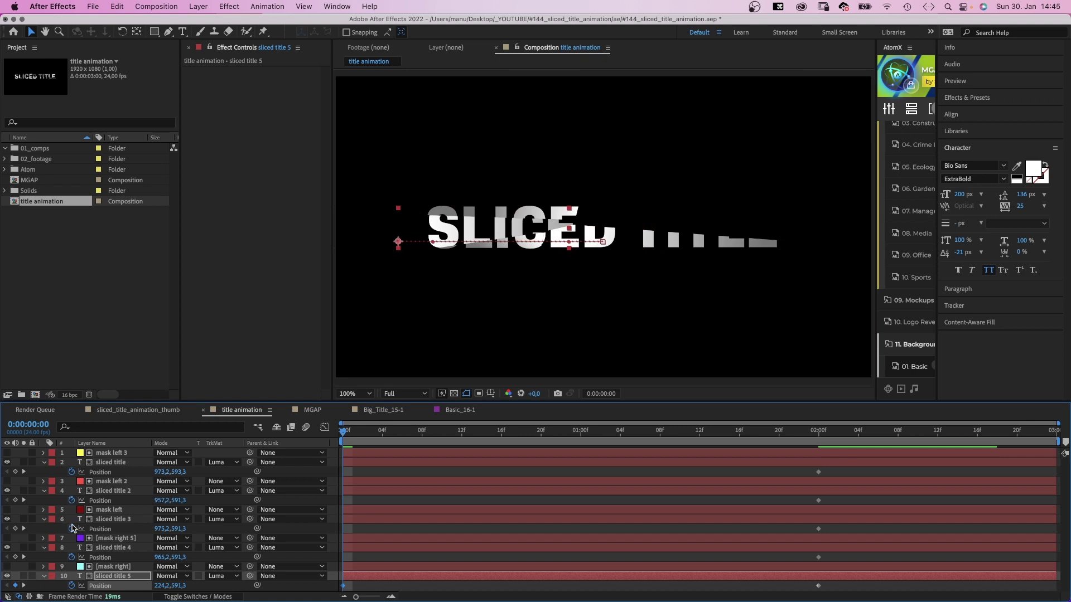
left_click_drag(162, 557, 9, 549)
left_click_drag(162, 529, 226, 453)
left_click_drag(168, 472, 453, 461)
- Easy ease the end Position keyframes of all five text layers in the graph editor and lengthen their incoming influence
left_click_drag(844, 468, 328, 594)
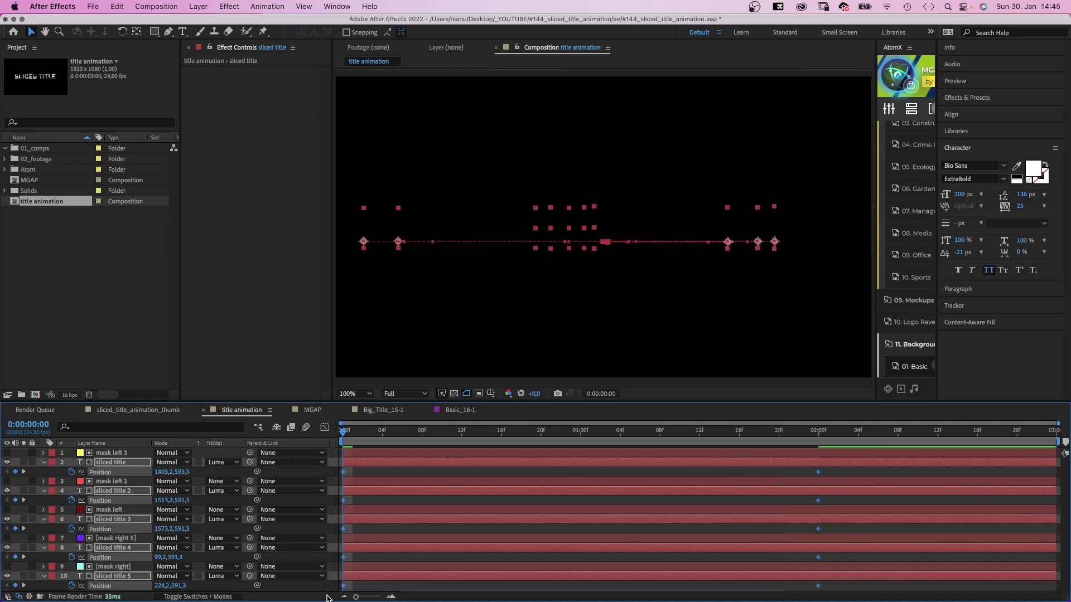
left_click(324, 428)
left_click_drag(830, 456, 803, 507)
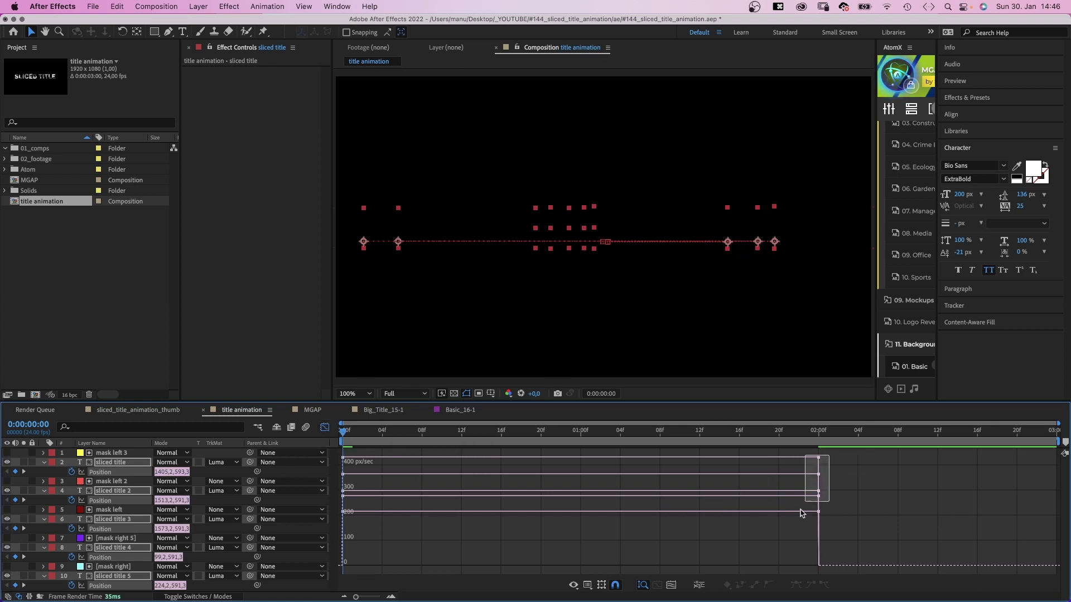
key("F9")
left_click_drag(675, 558, 580, 564)
- Reshape the start of each text layer's Position speed curve individually, bringing the starting speed to zero with varying influence
left_click_drag(355, 597, 378, 597)
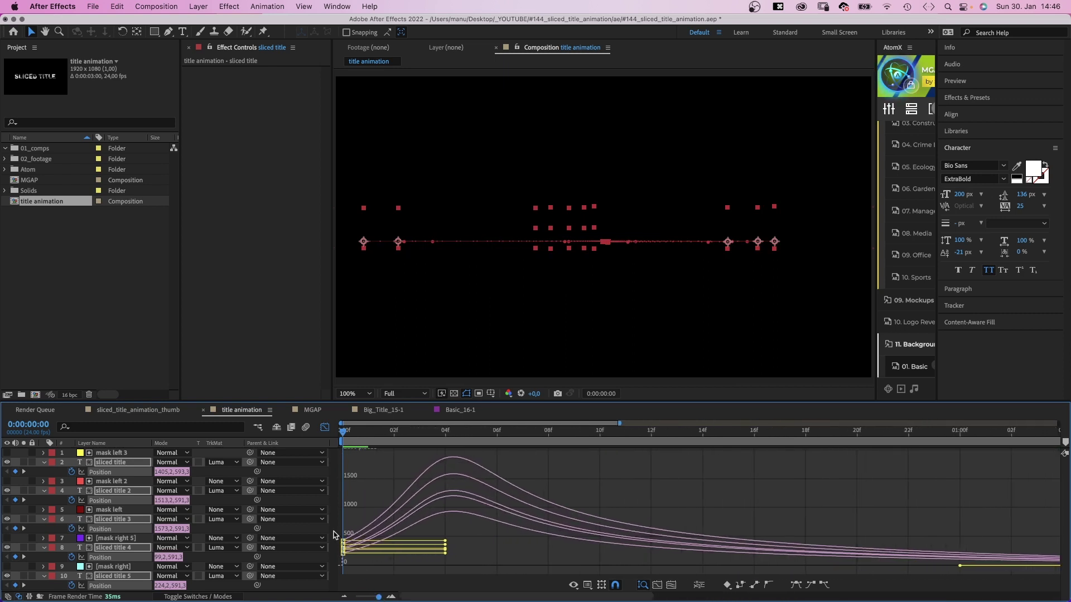
left_click(56, 475)
left_click(97, 473)
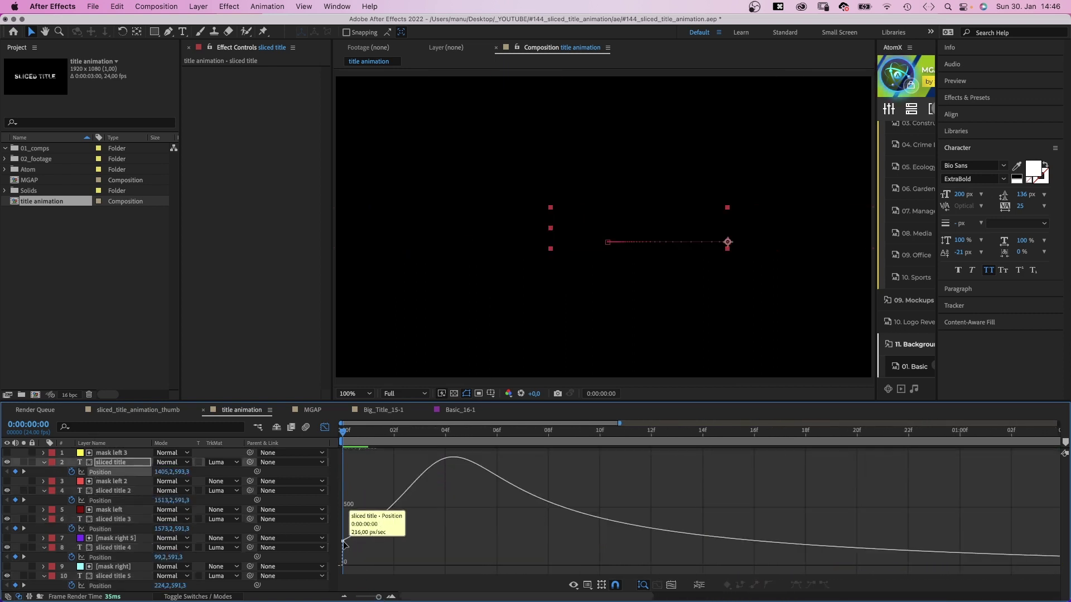
left_click_drag(444, 542, 455, 565)
left_click(100, 500)
left_click(100, 529)
left_click(101, 557)
left_click_drag(342, 545, 405, 566)
left_click(100, 586)
- Show the Position speed curves of all five text layers together and preview the animation
left_click(100, 557, "shift")
left_click(100, 528, "shift")
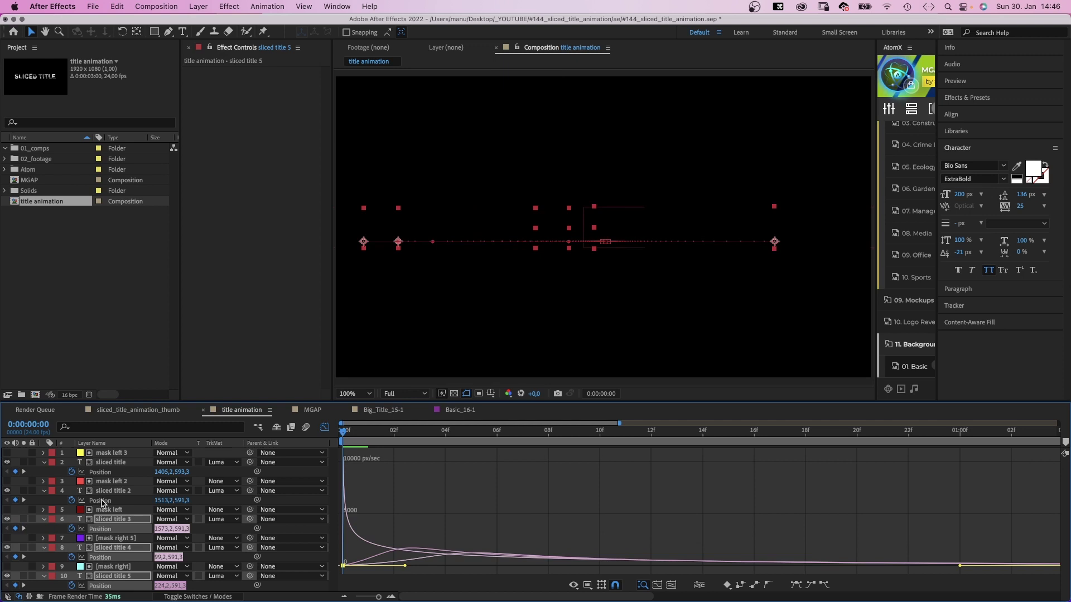
left_click(100, 500, "shift")
left_click(101, 472, "shift")
key("space")
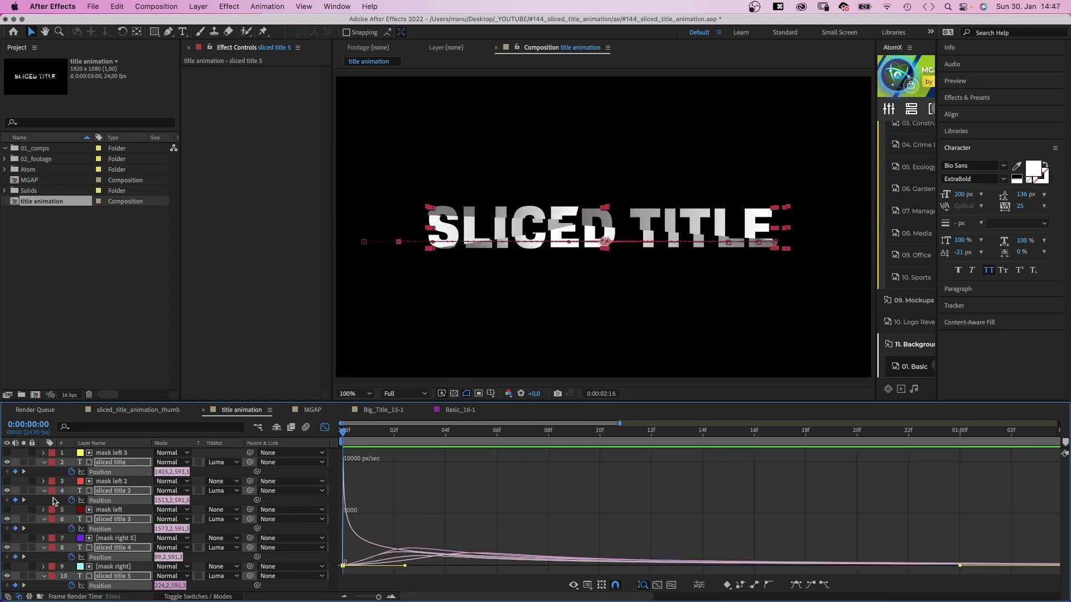
- Duplicate the mask right solid, move the copy to the top of the layer stack and make it visible
left_click(102, 530)
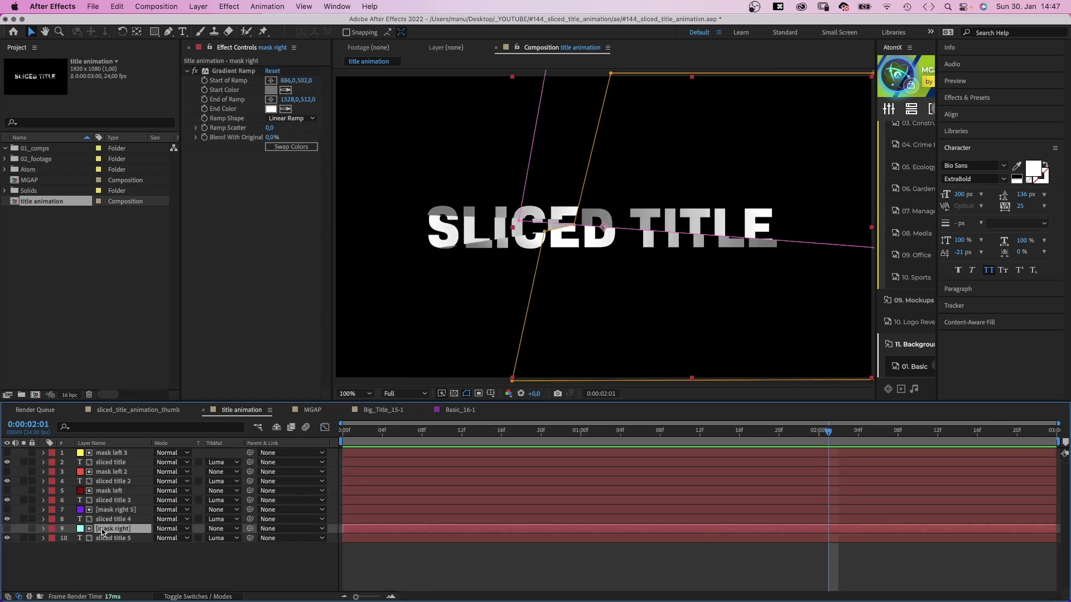
key("super+d")
left_click_drag(118, 453, 119, 454)
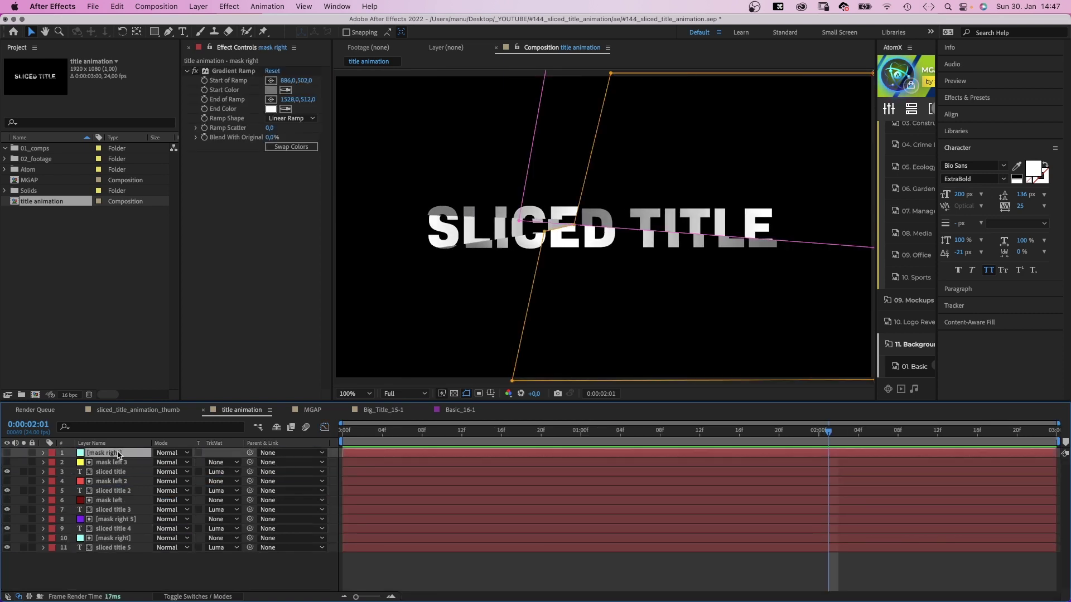
left_click(7, 454)
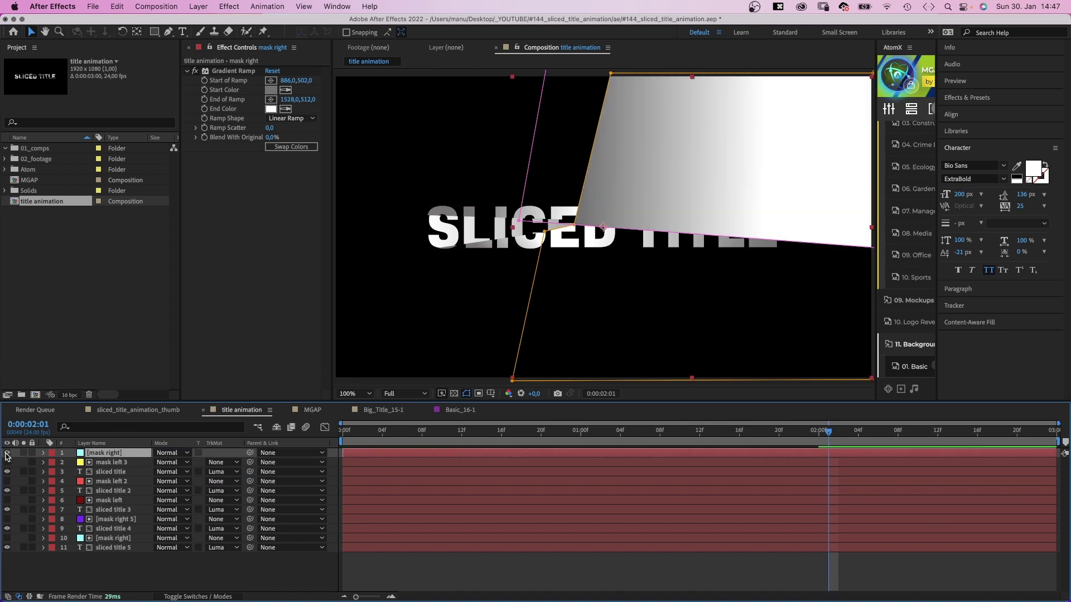
- Draw an elliptical mask over the centre of the top mask right layer and set its mode to Intersect
left_click(154, 32)
left_click(191, 56)
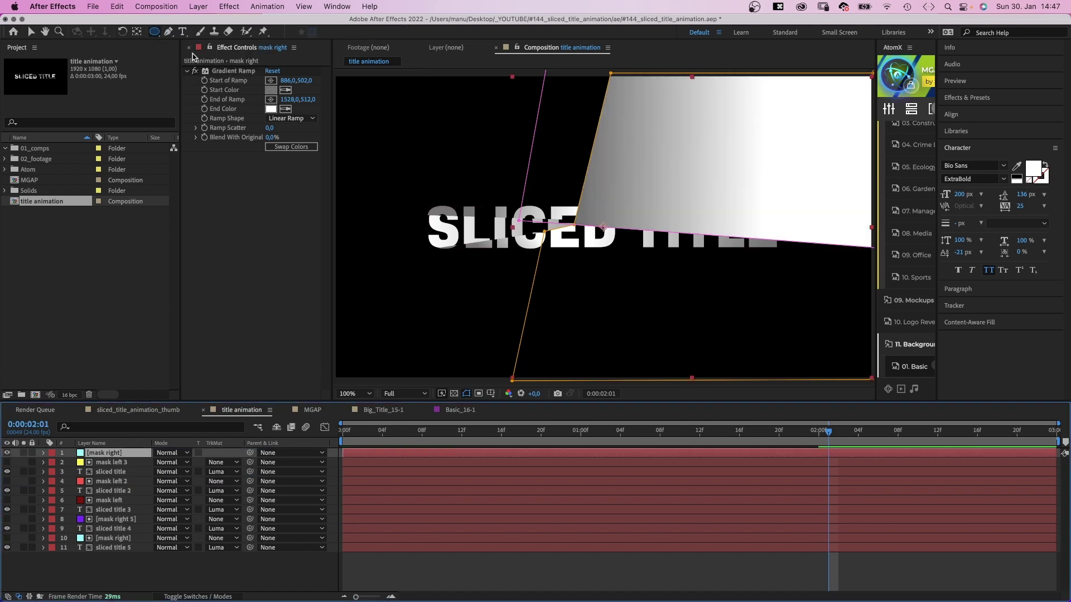
left_click_drag(490, 95, 760, 263)
left_click(166, 492)
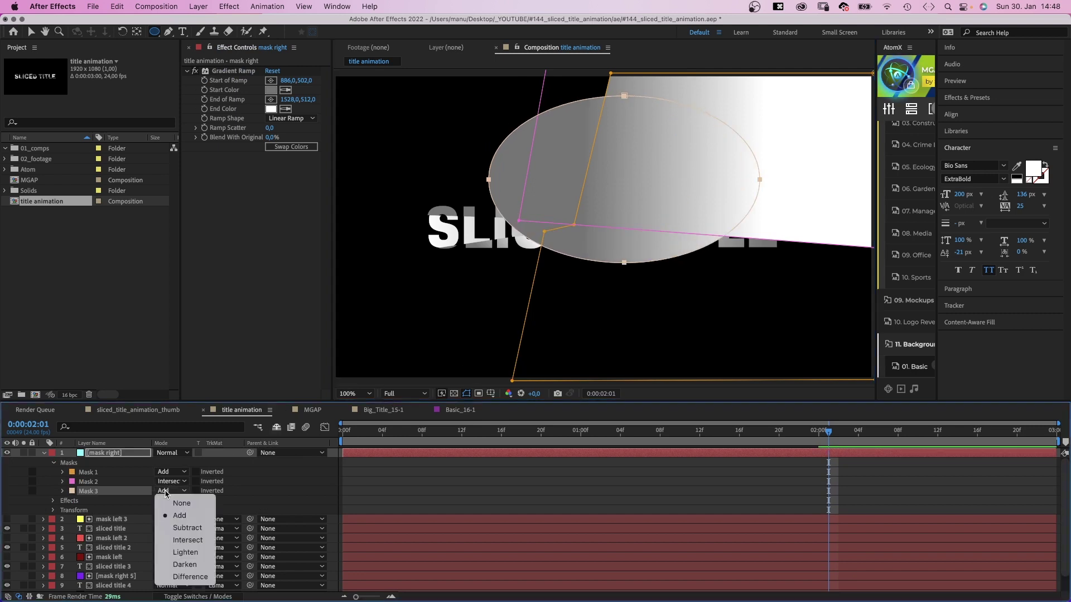
left_click(175, 540)
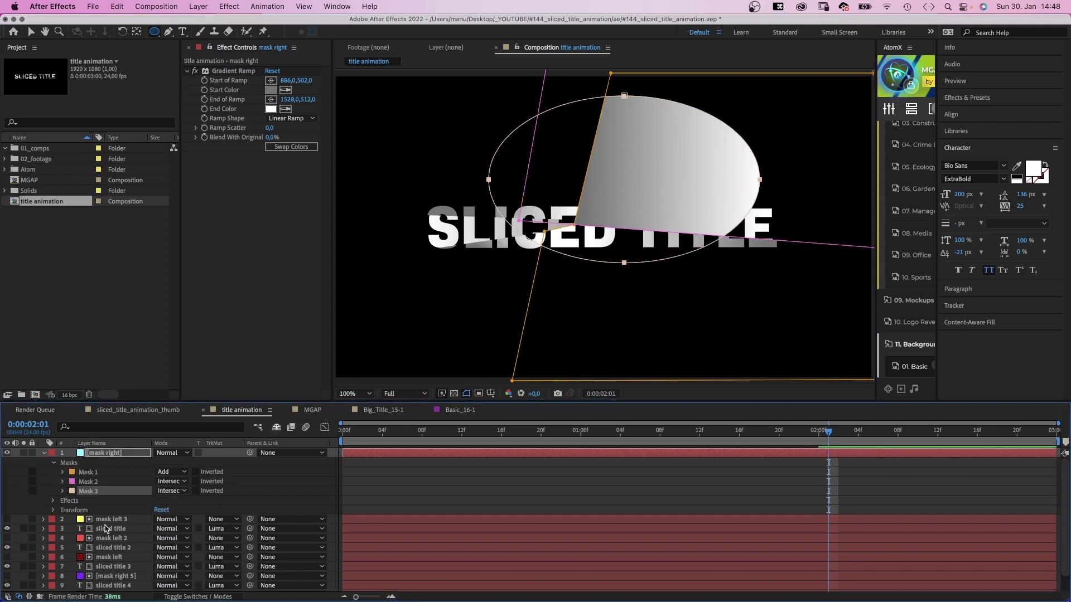
- Feather the elliptical mask by 631 pixels and move it down and left over the first word of the title
left_click(63, 491)
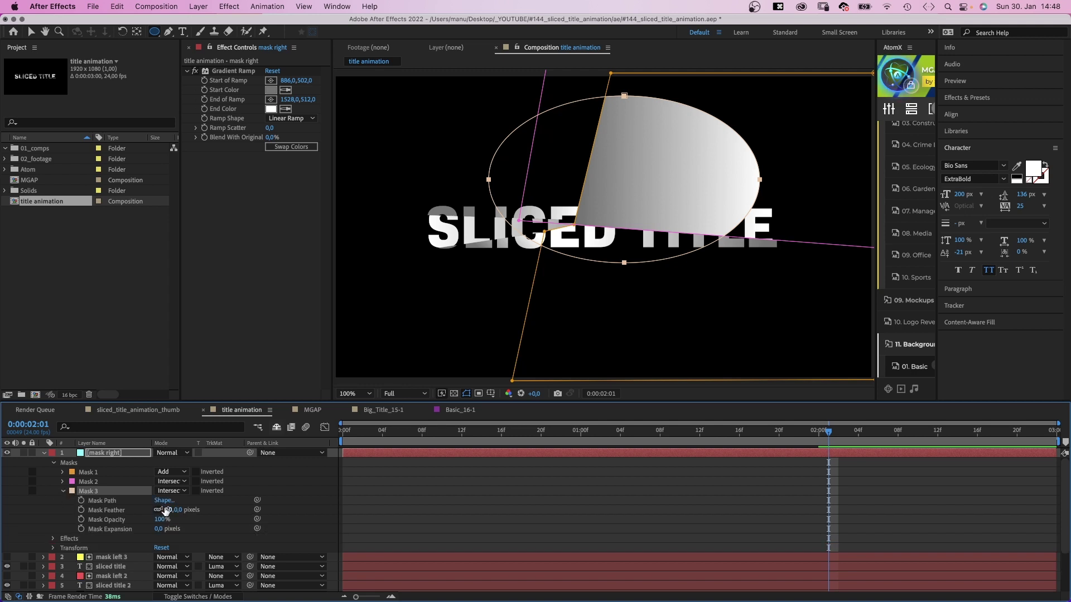
left_click_drag(166, 509, 515, 506)
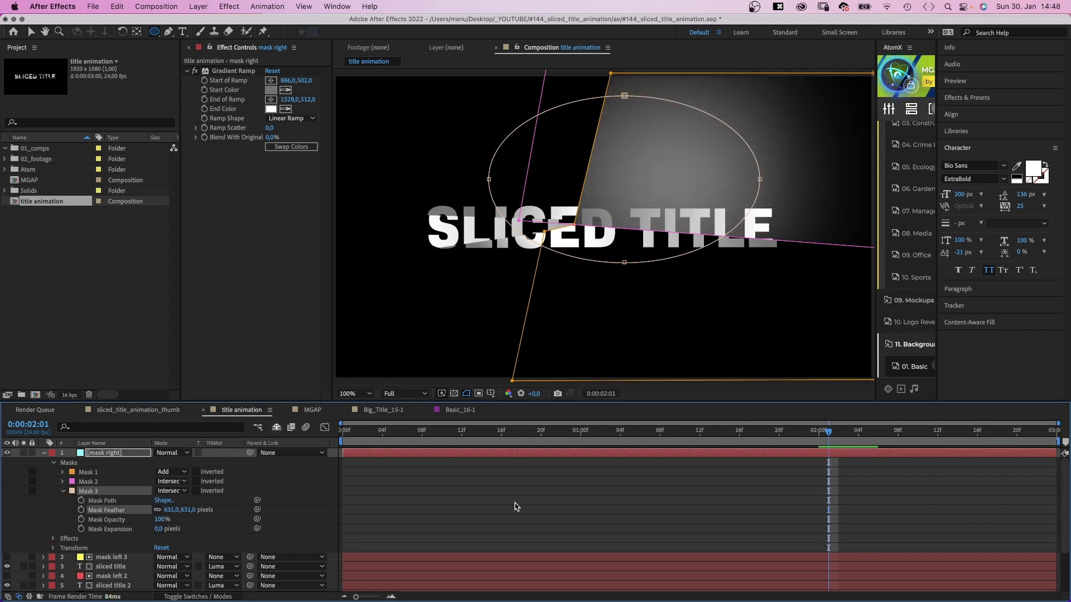
left_click(101, 501)
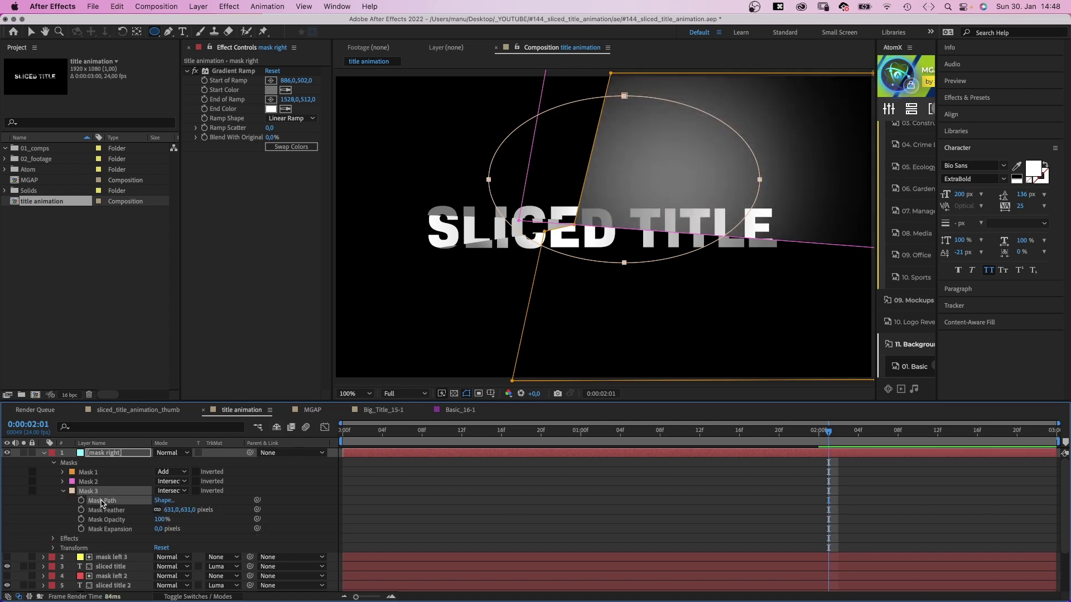
left_click_drag(626, 264, 552, 329)
- Set the top mask right layer's Gradient Ramp start color to white FFFFFF and its opacity to 30%
left_click(270, 90)
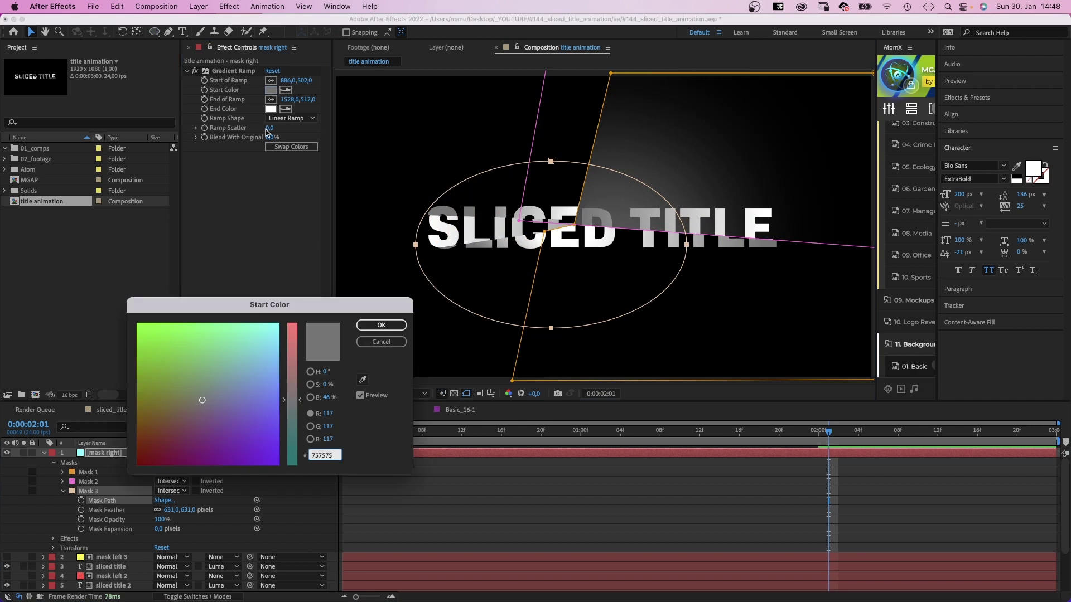
left_click_drag(248, 361, 299, 304)
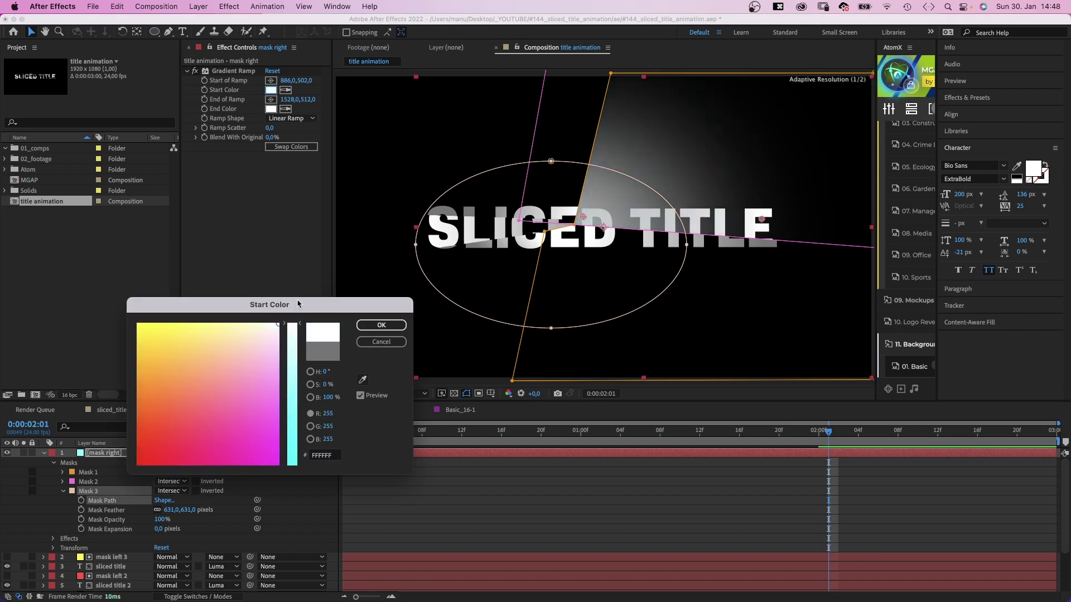
left_click(380, 325)
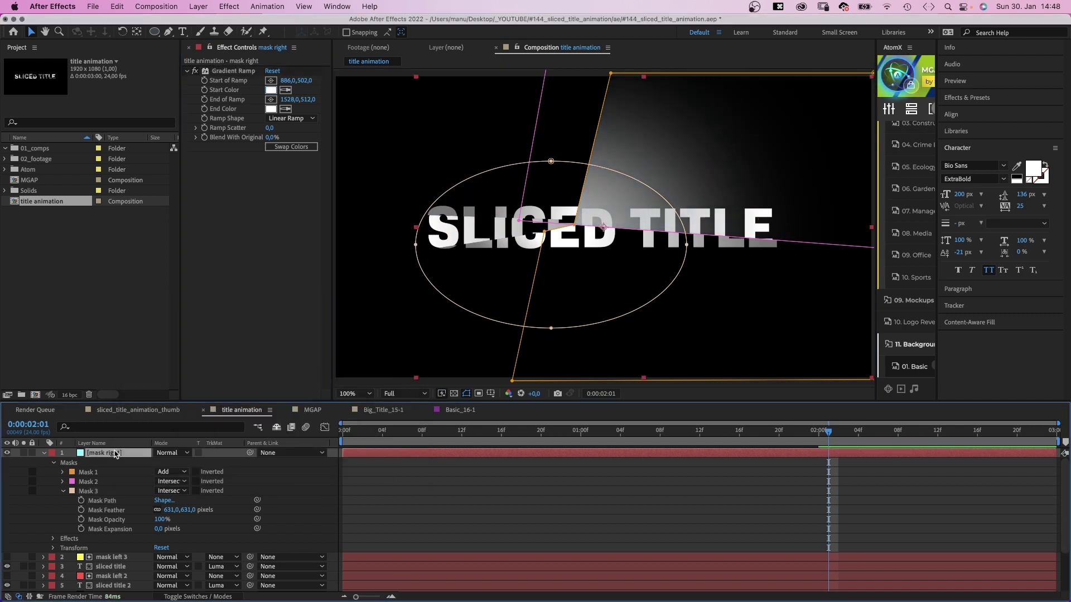
type("t")
type("30")
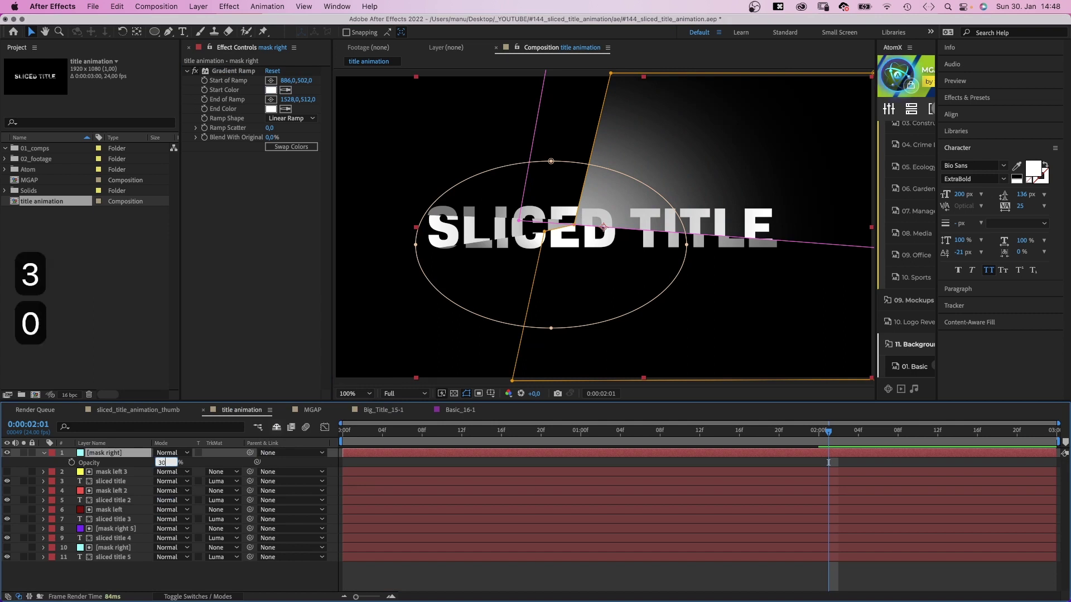
key("Return")
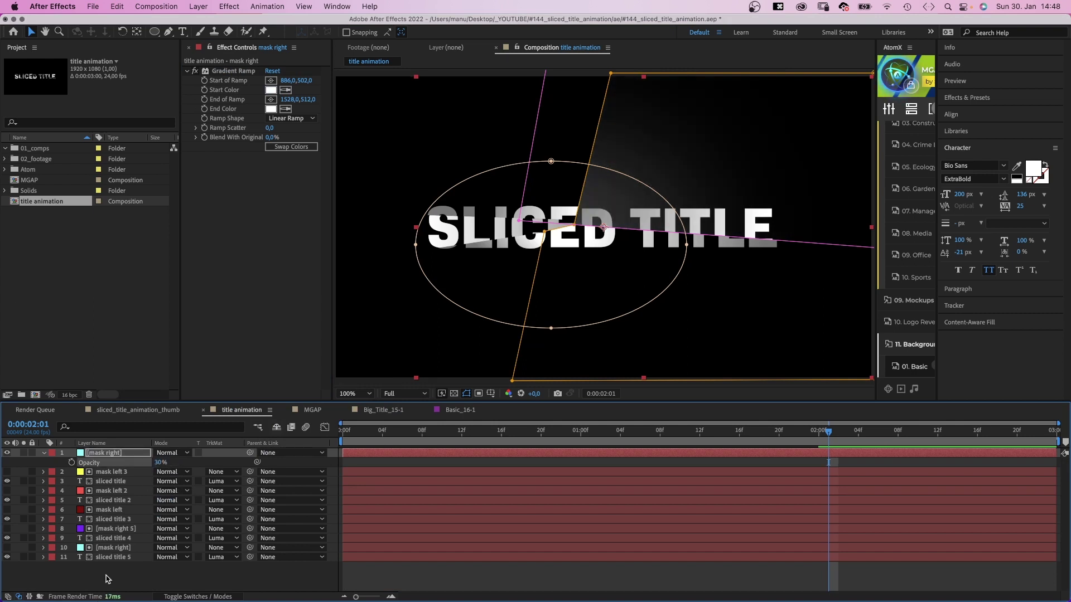
left_click(108, 579)
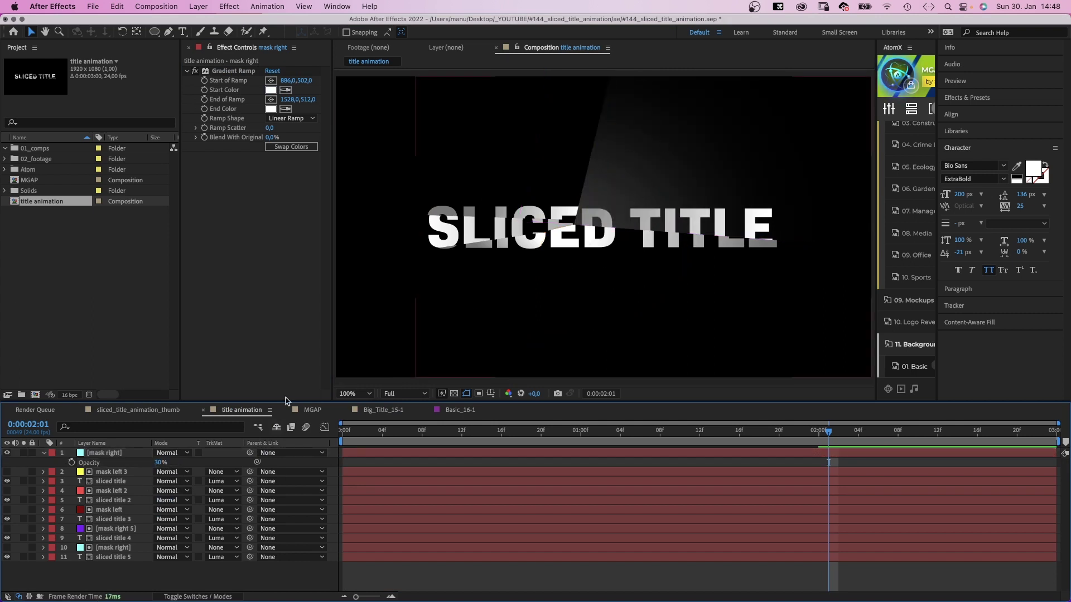
- Duplicate the mask left 2 solid, move the copy to the top of the layer stack and make it visible
left_click(104, 491)
key("super+d")
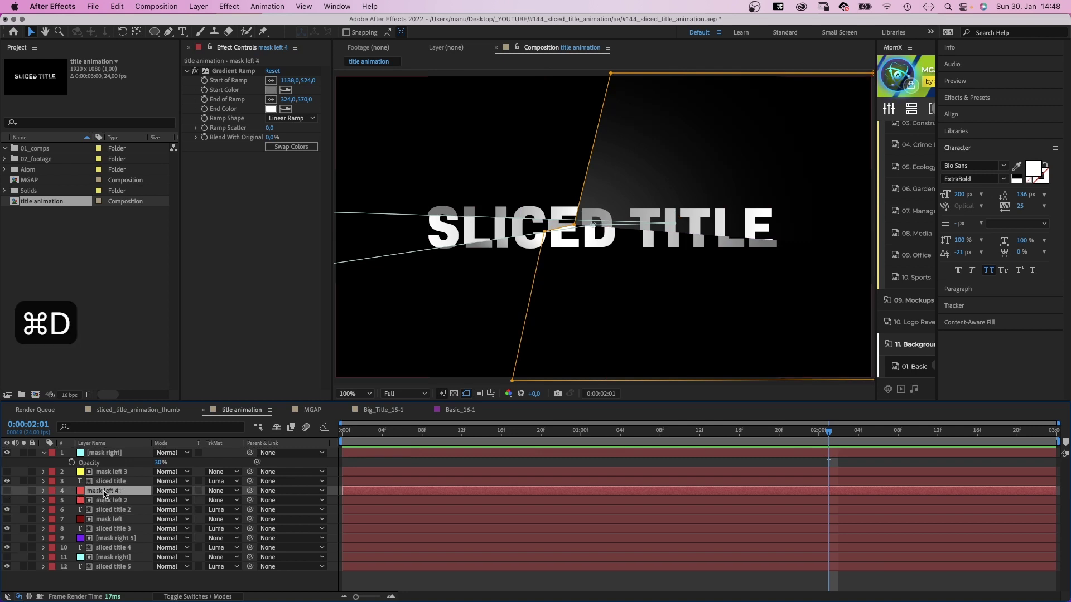
left_click_drag(104, 491, 106, 451)
left_click(7, 453)
- Add a feathered elliptical mask in Intersect mode to mask left 4 and lower the layer's opacity to 58%
key("q")
mouse_move(402, 170)
left_mouse_down()
mouse_move(471, 215)
mouse_move(663, 263)
left_mouse_up()
left_click(170, 490)
left_click(170, 510)
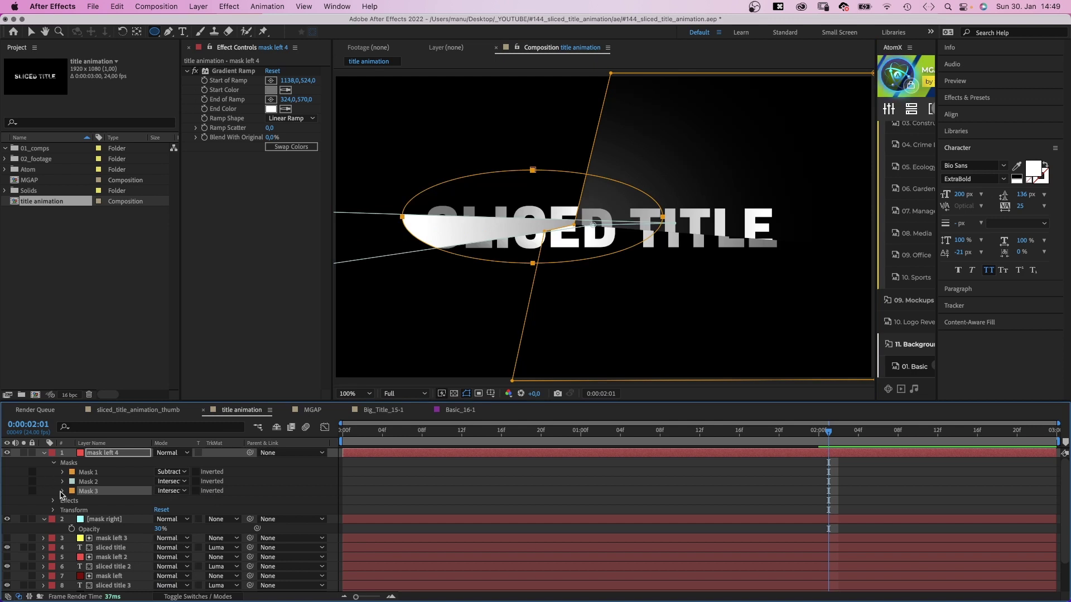
key("t")
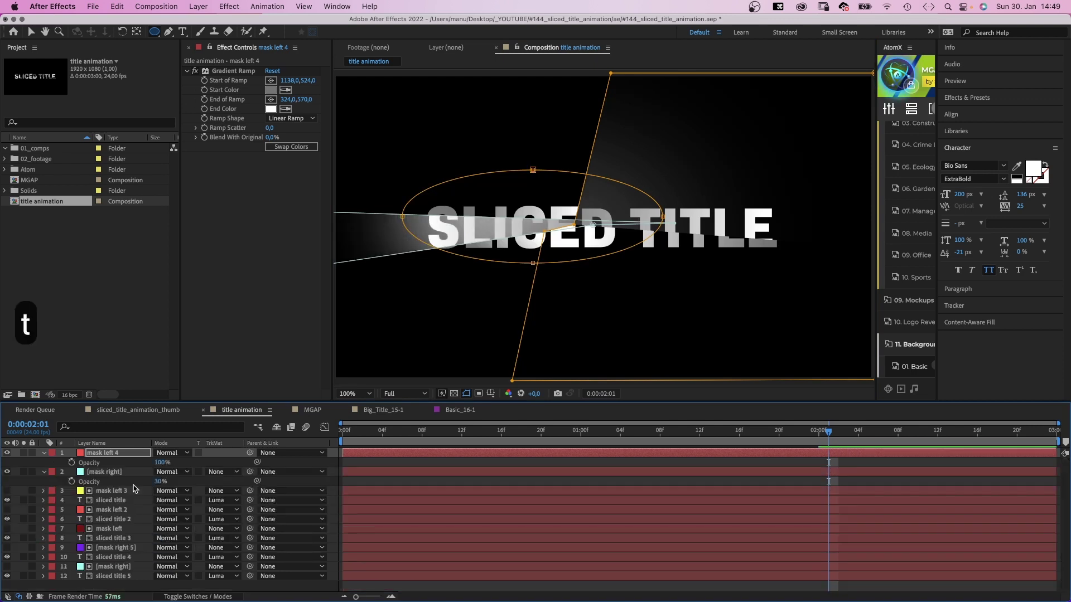
left_click(134, 462)
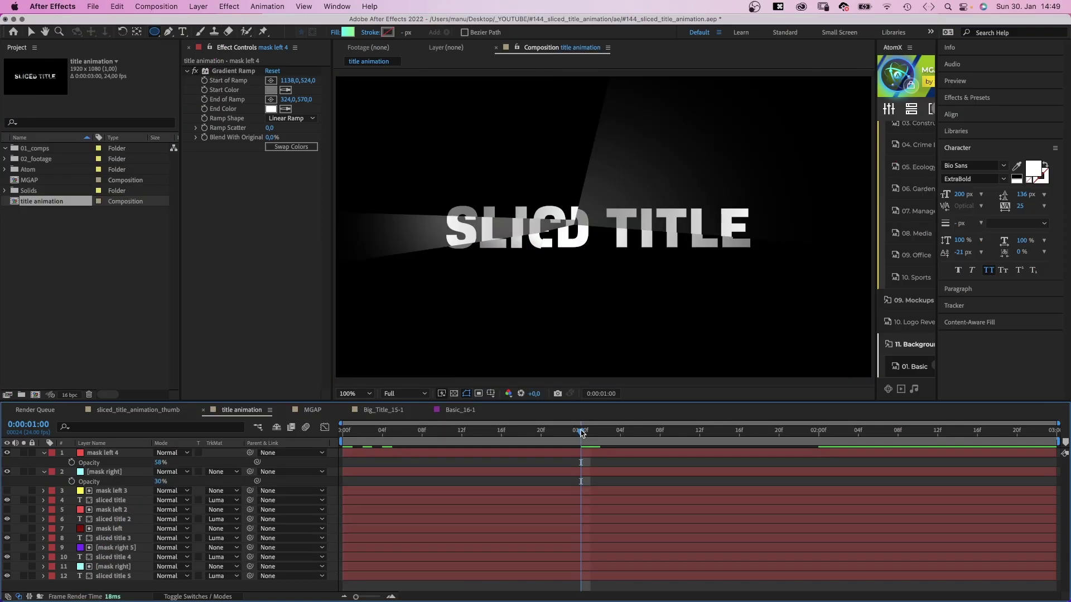
- Keyframe the Opacity of mask left 4 and the top mask right layer at 0:00:01:00 and at the composition's start
left_click(72, 462)
left_click(72, 481)
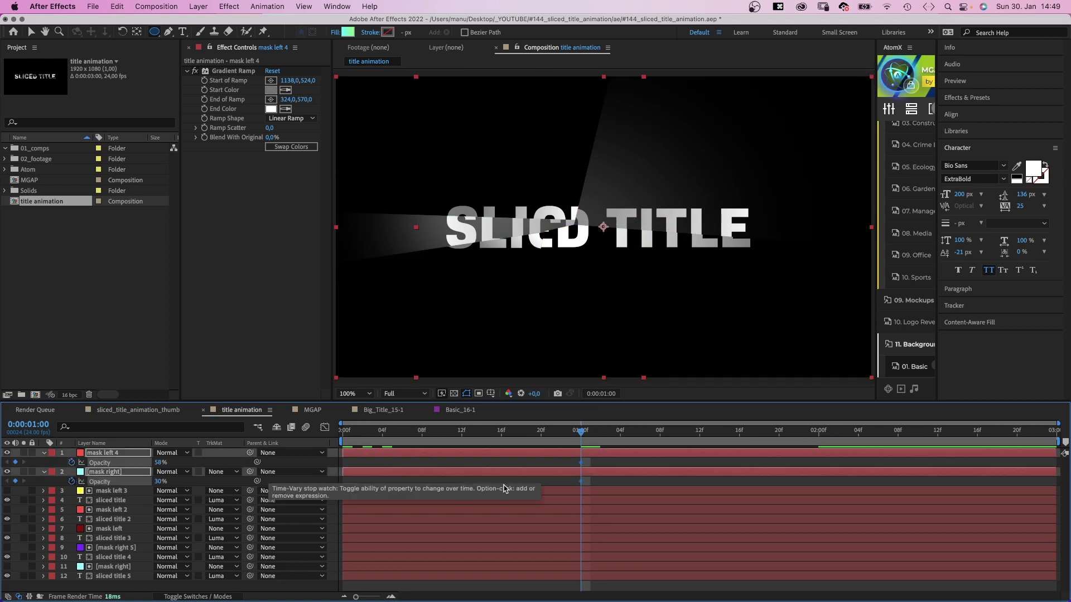
left_click_drag(567, 439, 326, 442)
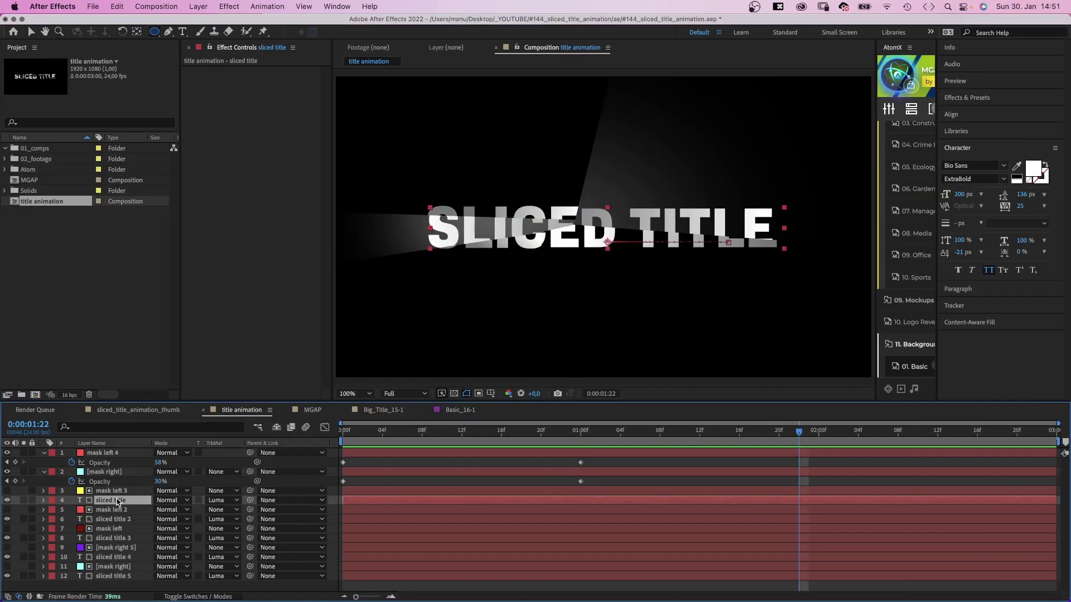
- Replace the sliced title layer's text with "CRACKED GLASS" and preview the animation
double_click(117, 501)
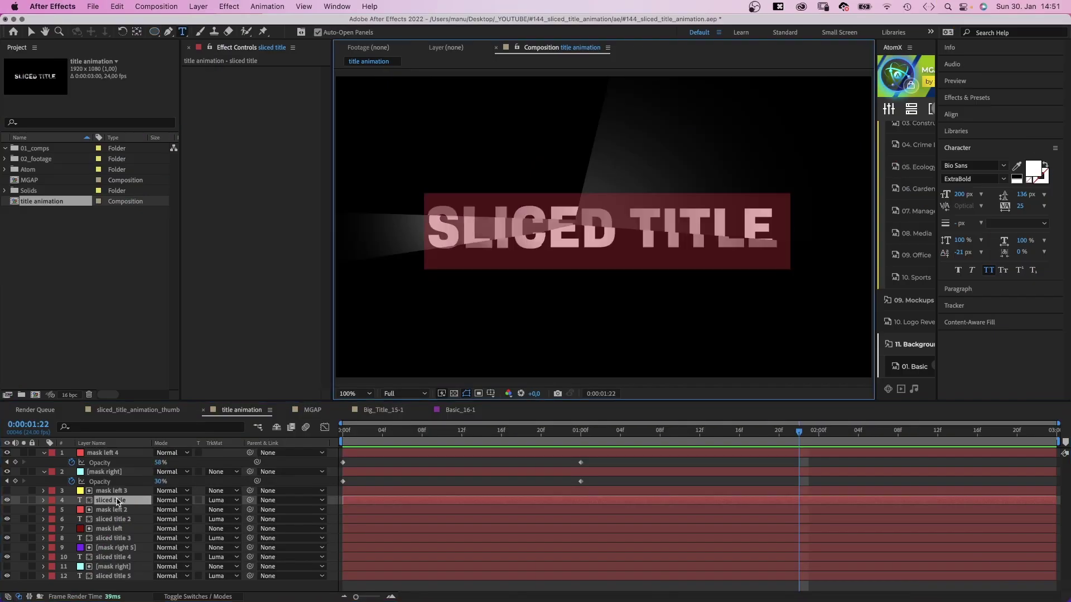
type("CRACKED")
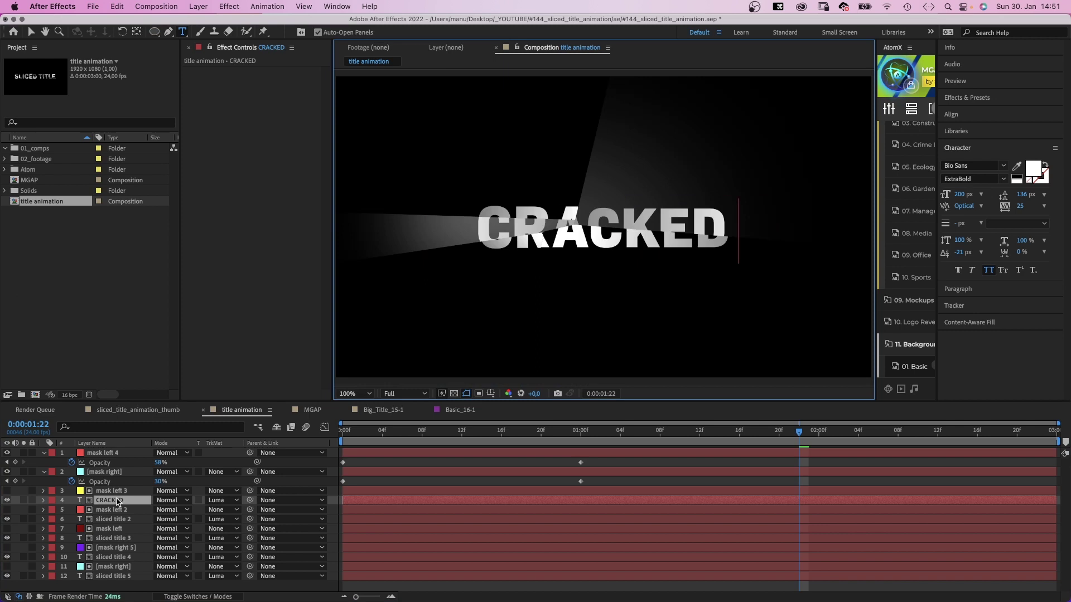
type(" GLASS")
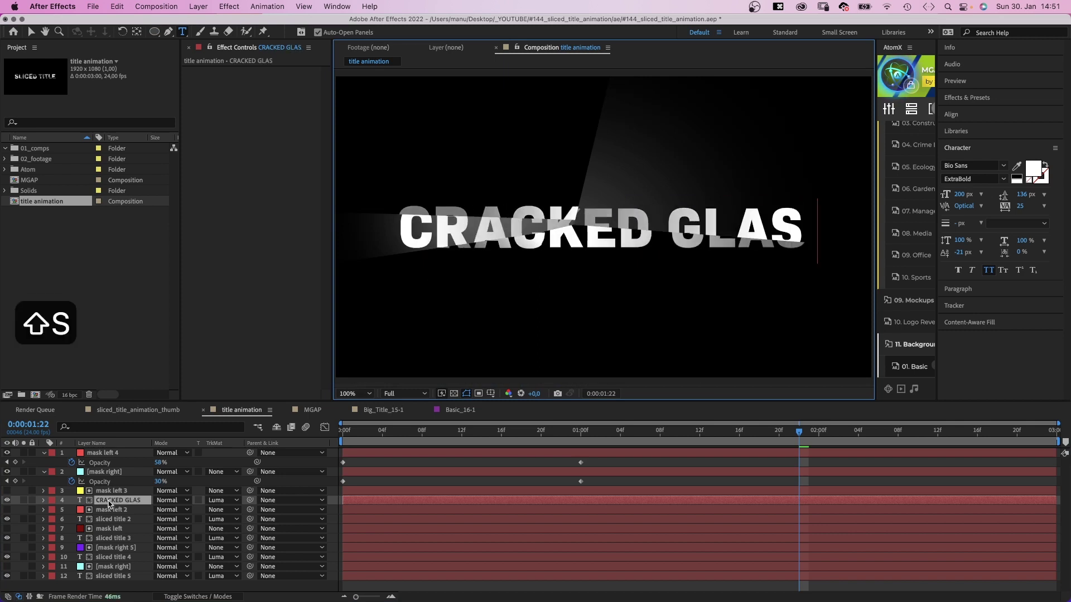
left_click(434, 511)
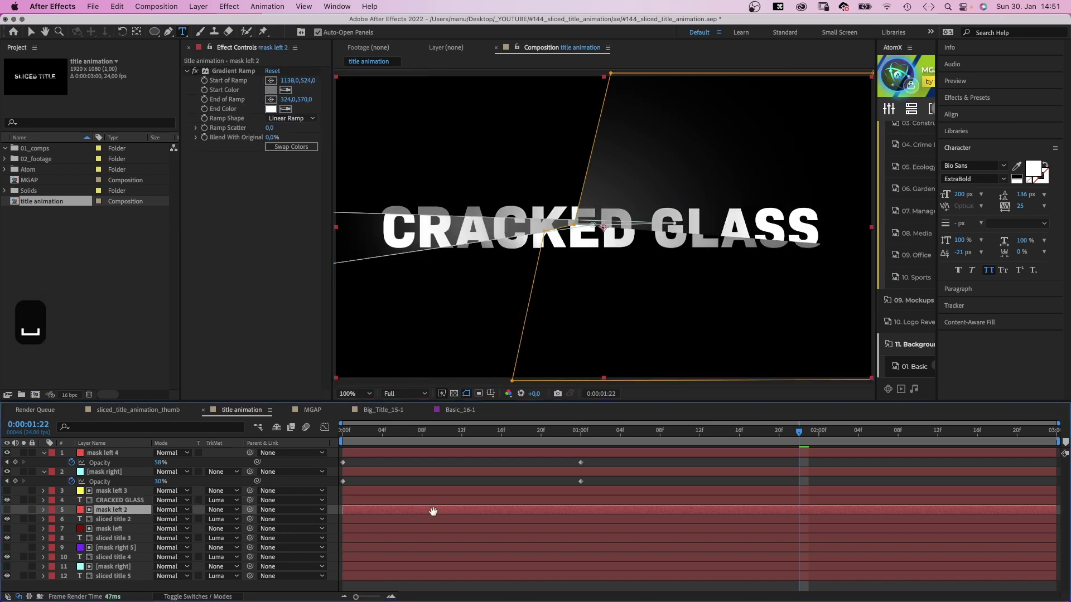
key("space")
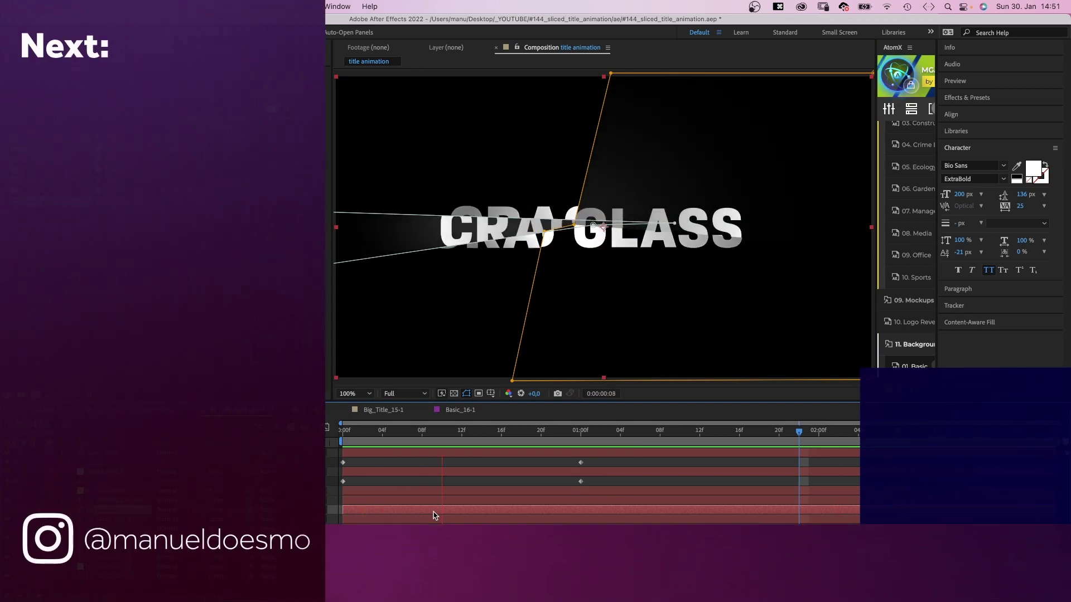